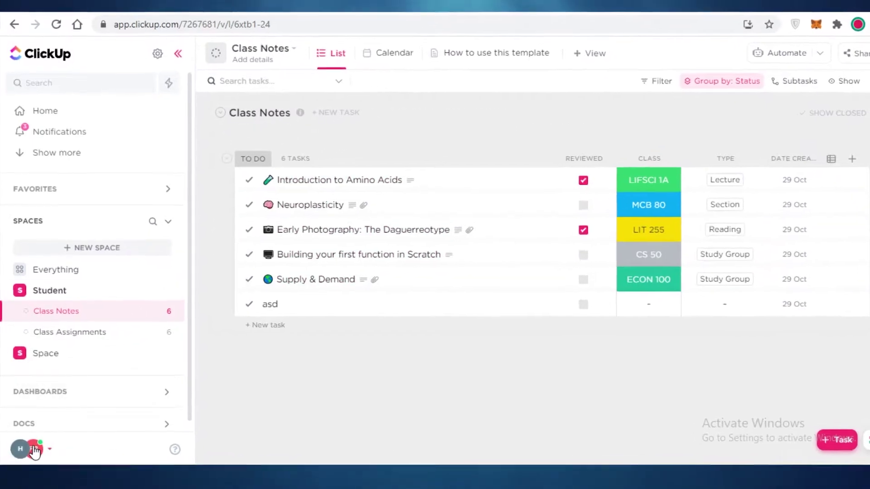
Step: Open the ClickApps settings and filter them by 'time'
click(33, 449)
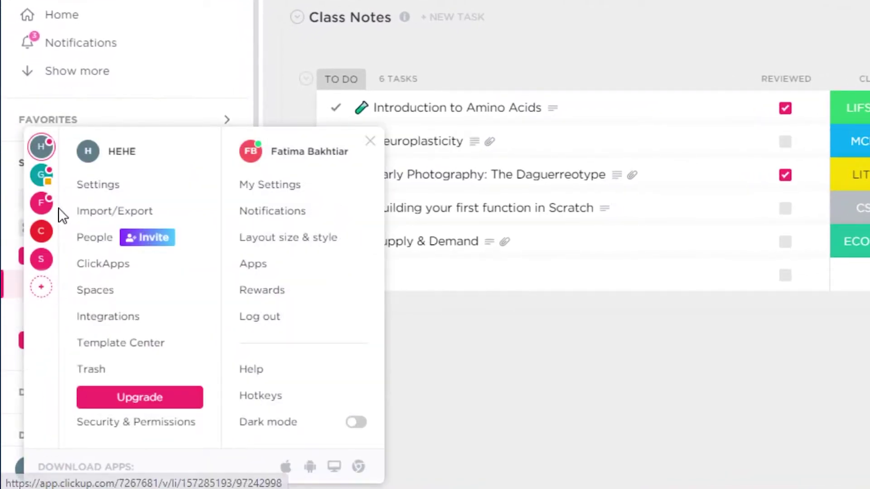
click(102, 263)
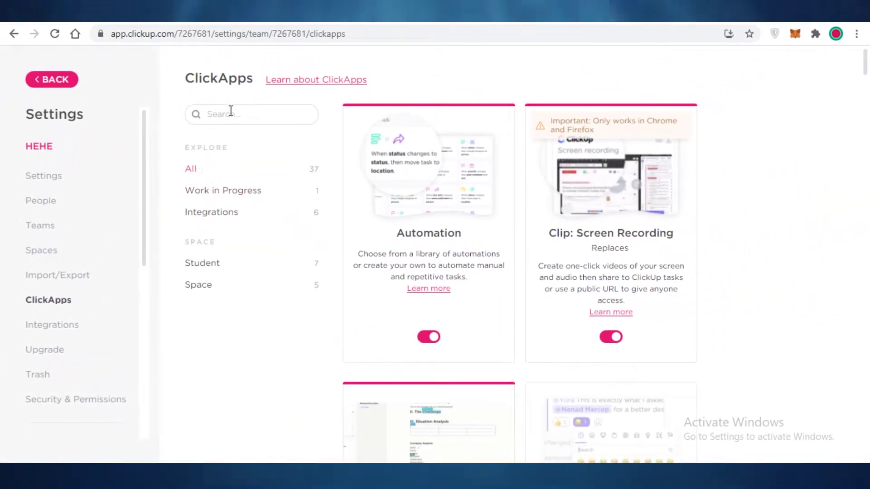
click(230, 111)
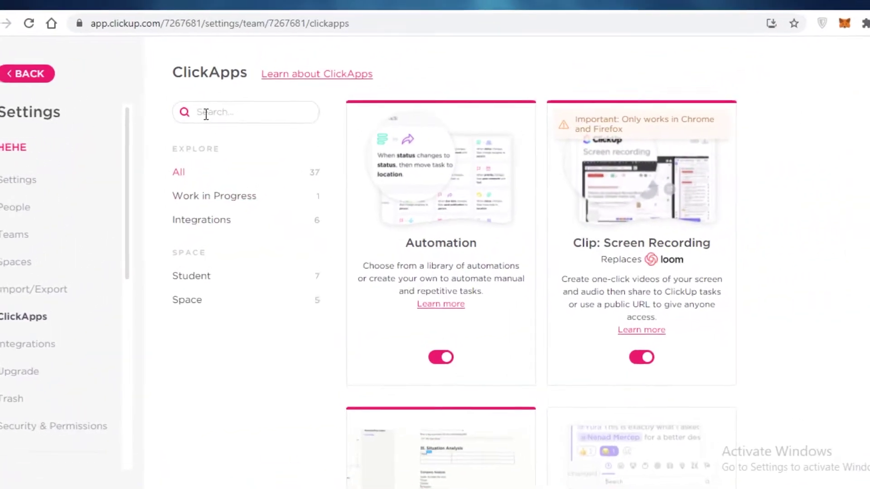
text(time)
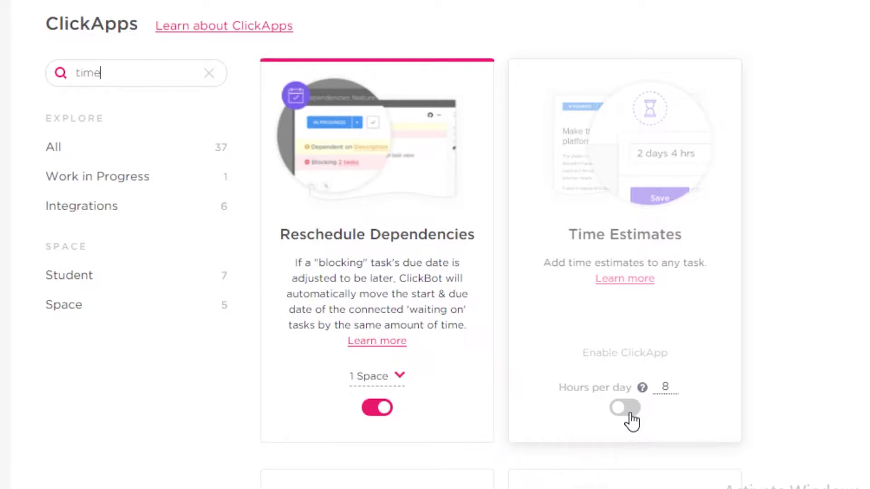
Step: Turn on the Time Estimates ClickApp for both spaces
click(626, 408)
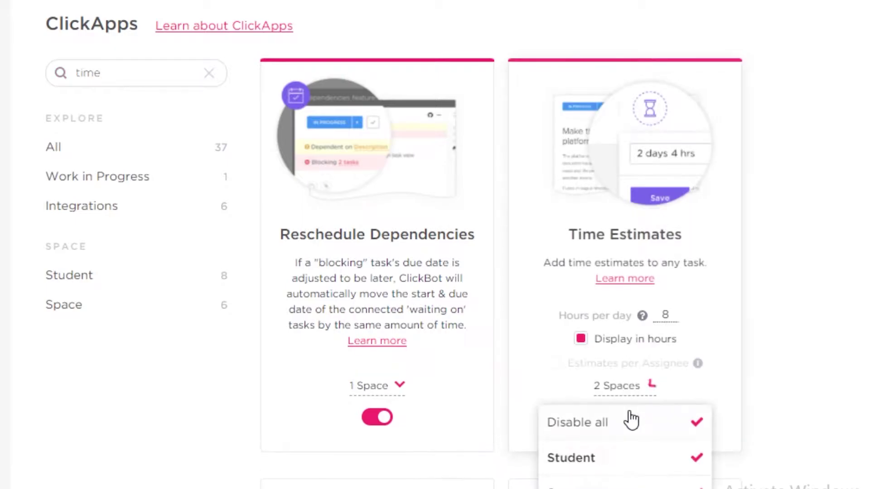
click(789, 265)
scroll(788, 264, down, 7)
scroll(826, 68, up, 3)
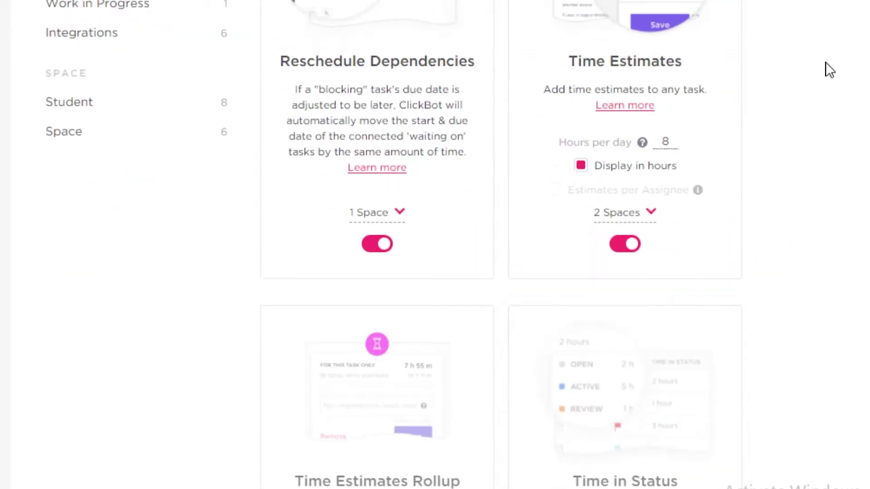
scroll(741, 75, down, 2)
scroll(576, 107, down, 7)
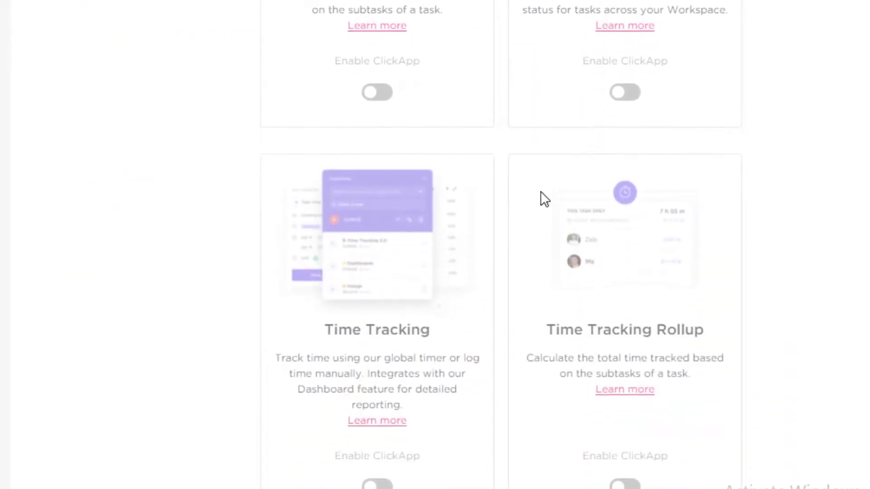
scroll(368, 301, up, 3)
scroll(371, 304, down, 3)
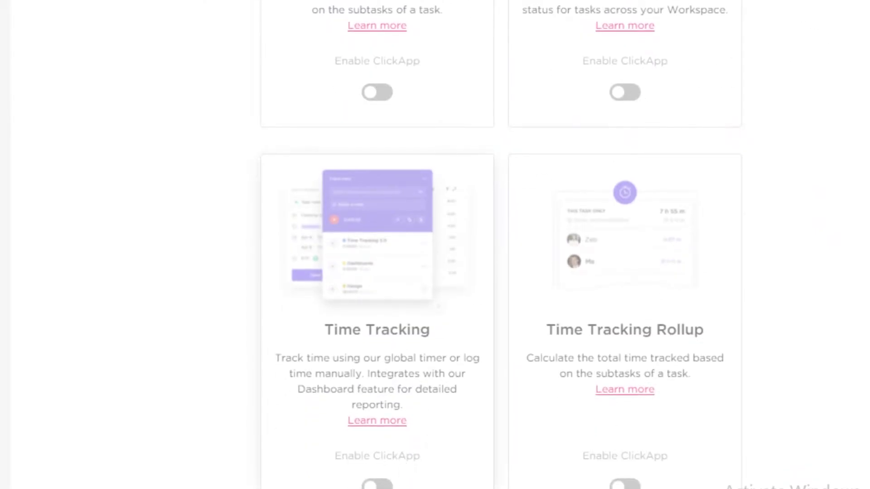
scroll(377, 359, down, 1)
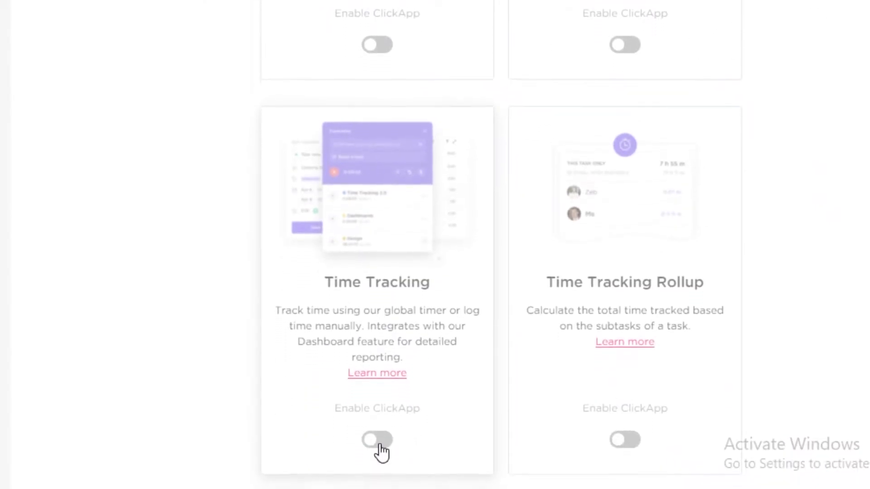
Step: Enable Time Tracking for both spaces and go back to the Student list
click(380, 441)
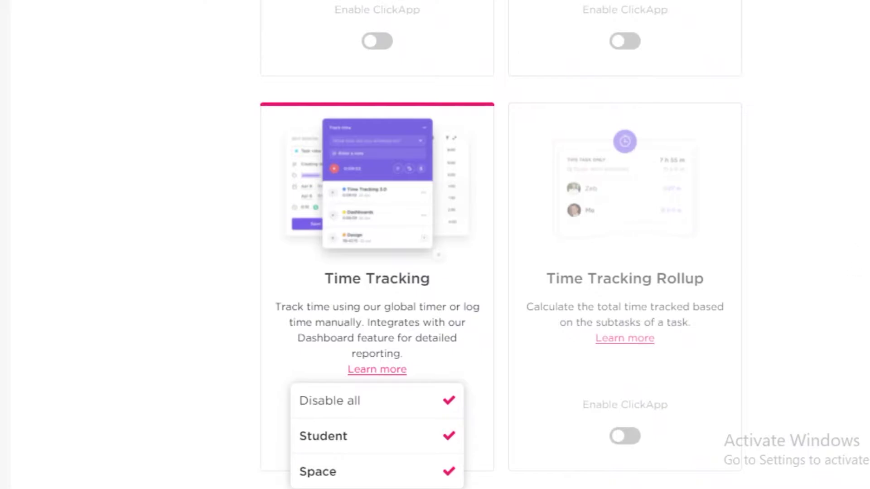
click(533, 375)
click(376, 414)
click(208, 32)
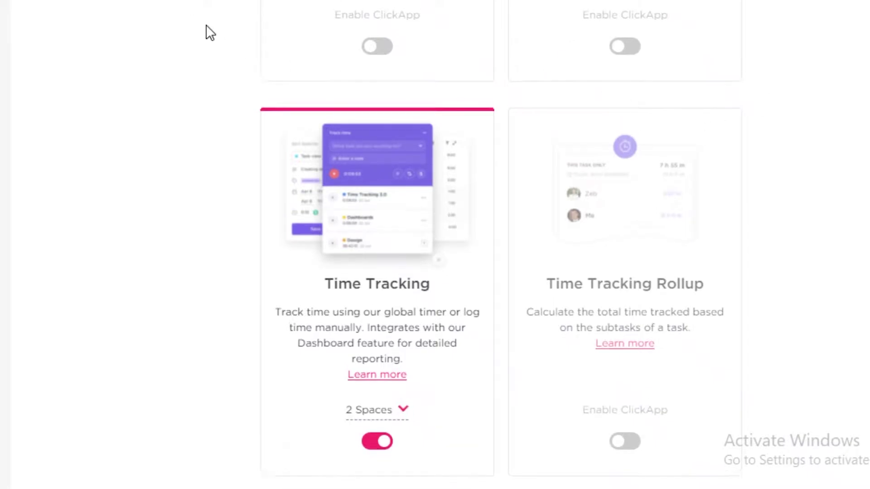
scroll(744, 200, up, 5)
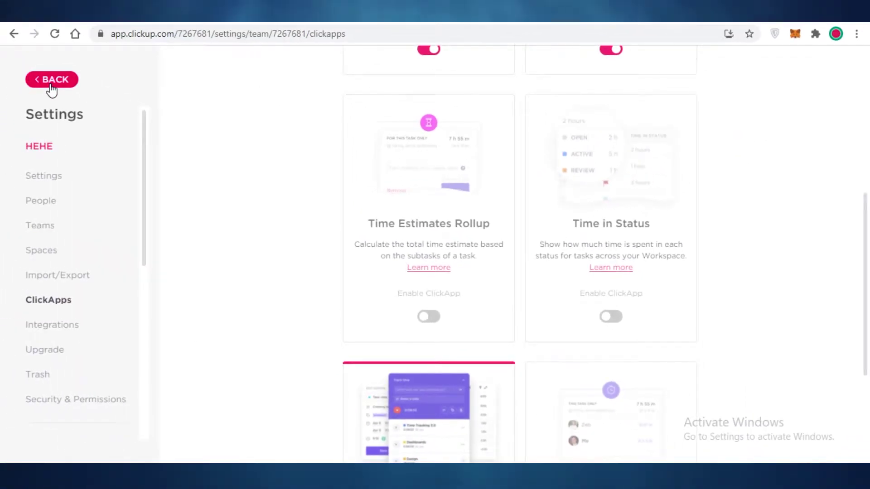
click(51, 80)
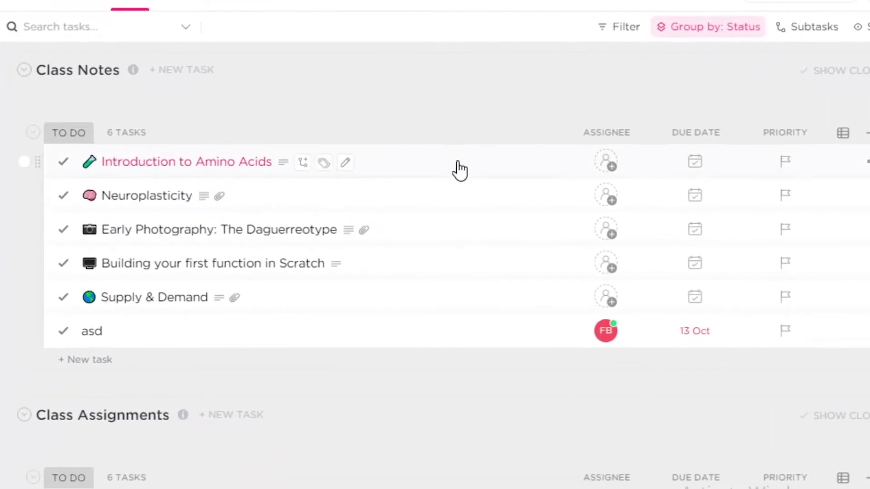
Step: Start the timer on Introduction to Amino Acids and close the task with it running
click(456, 169)
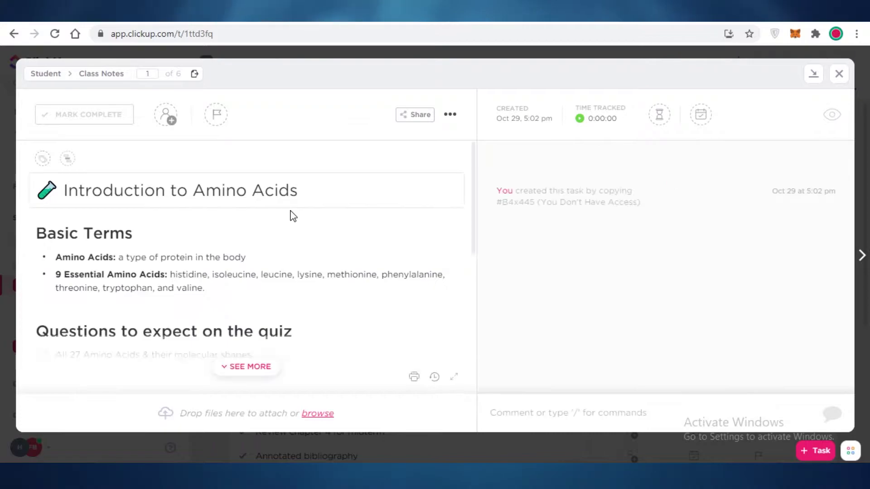
click(596, 121)
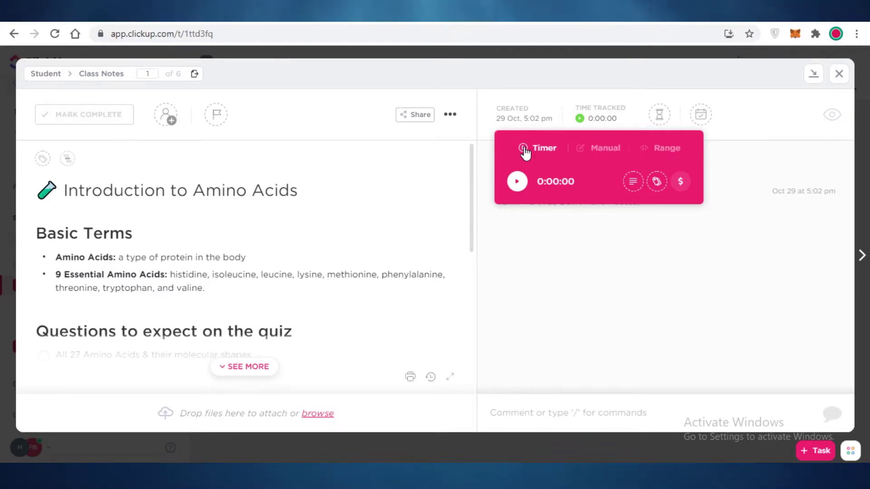
click(517, 191)
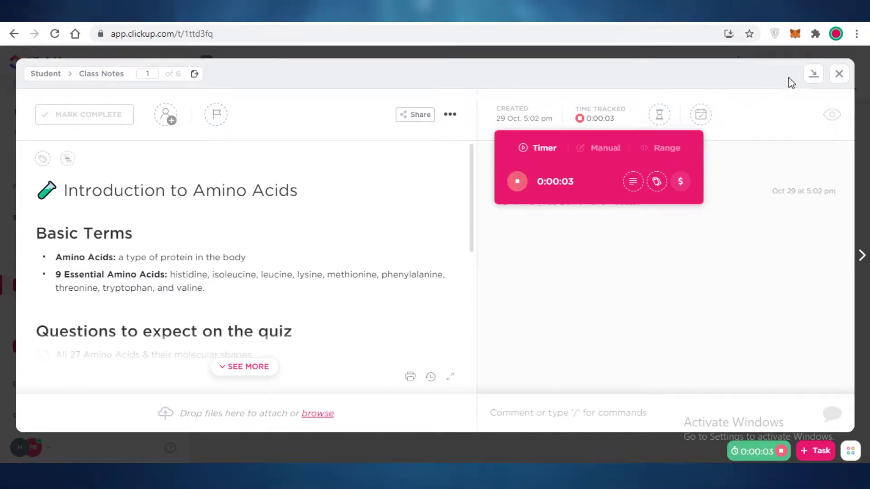
click(836, 79)
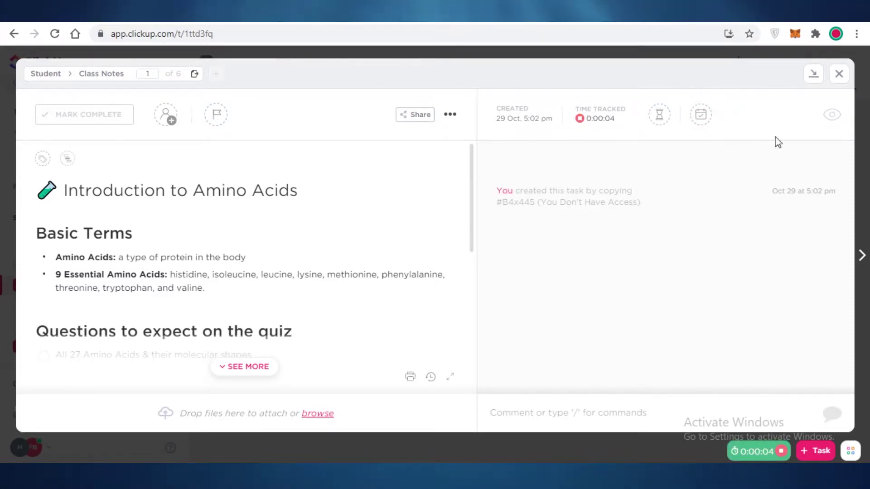
click(838, 73)
Step: Switch to Class Notes and reopen Introduction to Amino Acids, now showing 0:00:15 tracked
scroll(208, 219, down, 5)
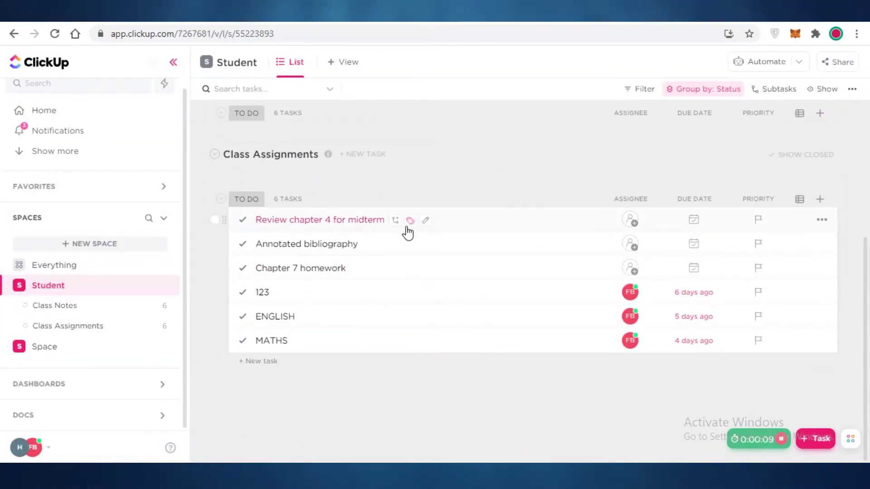
scroll(254, 294, up, 5)
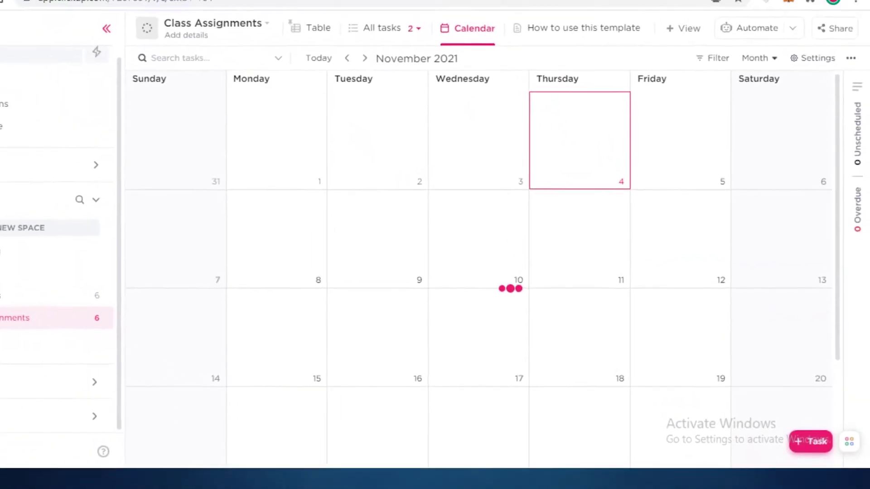
click(2, 299)
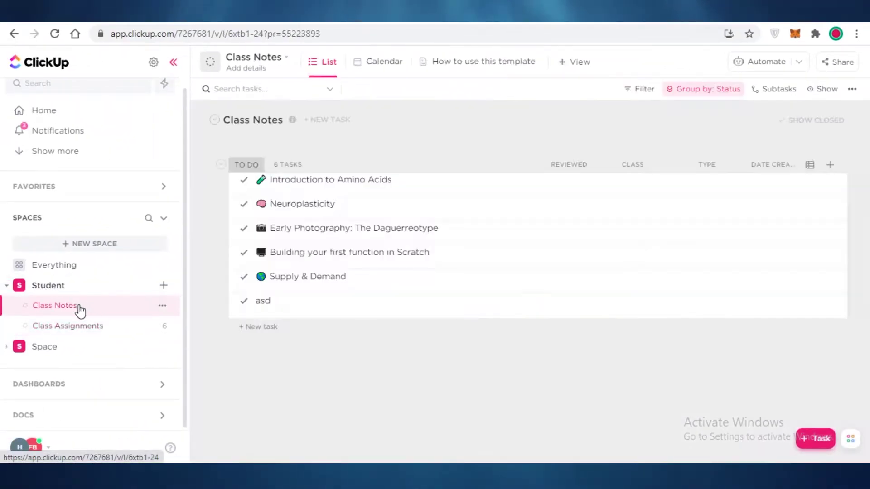
click(439, 209)
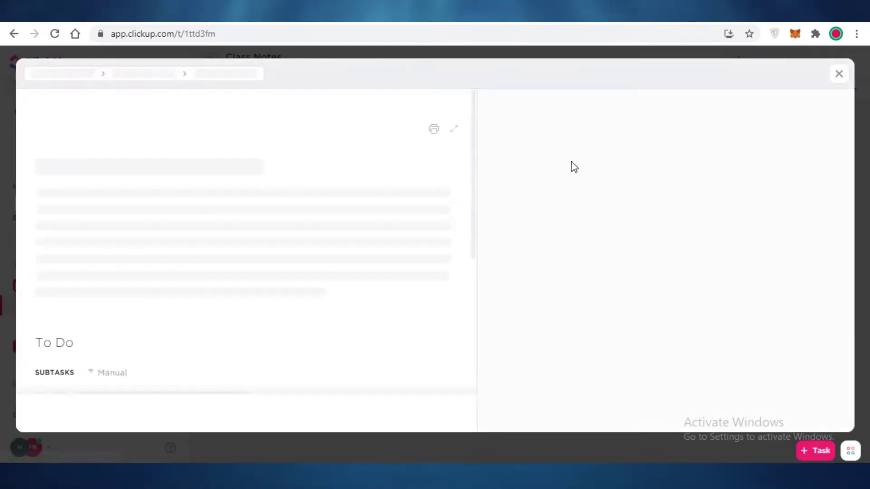
key(Escape)
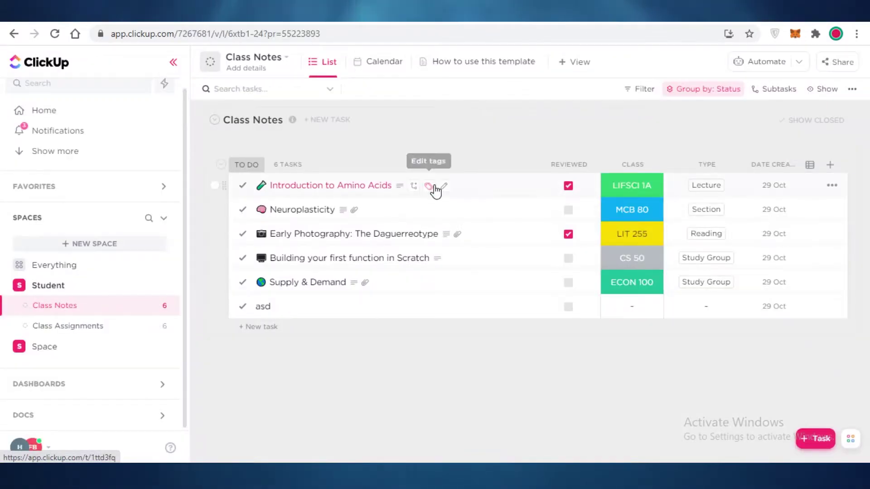
click(429, 186)
key(Escape)
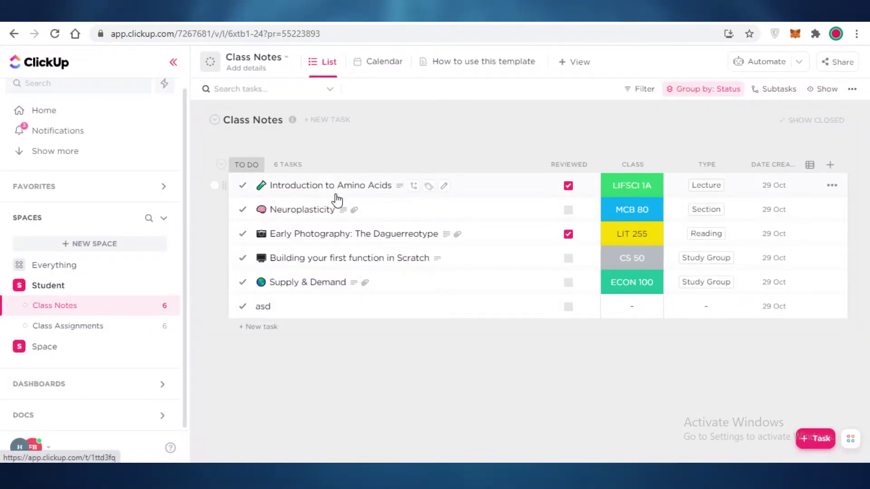
click(335, 194)
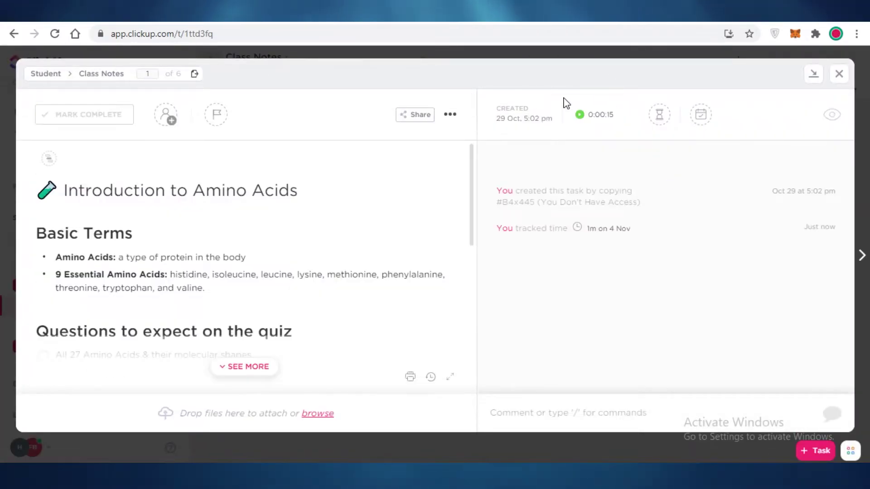
Step: Add a manual '5hours' time entry, bringing the task total to 5:00:15
click(615, 117)
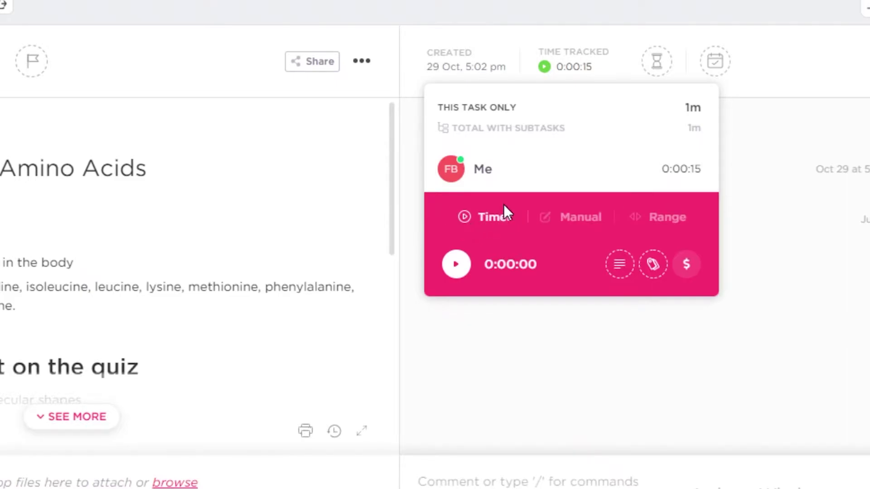
click(578, 227)
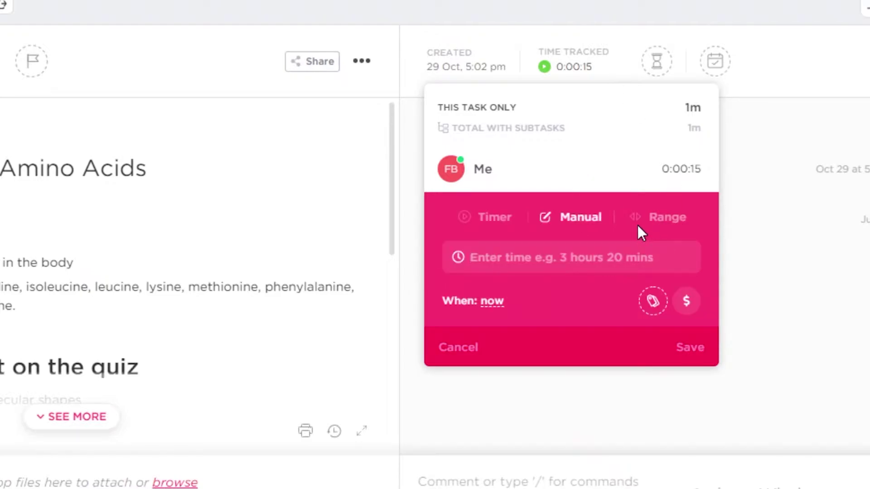
text(5)
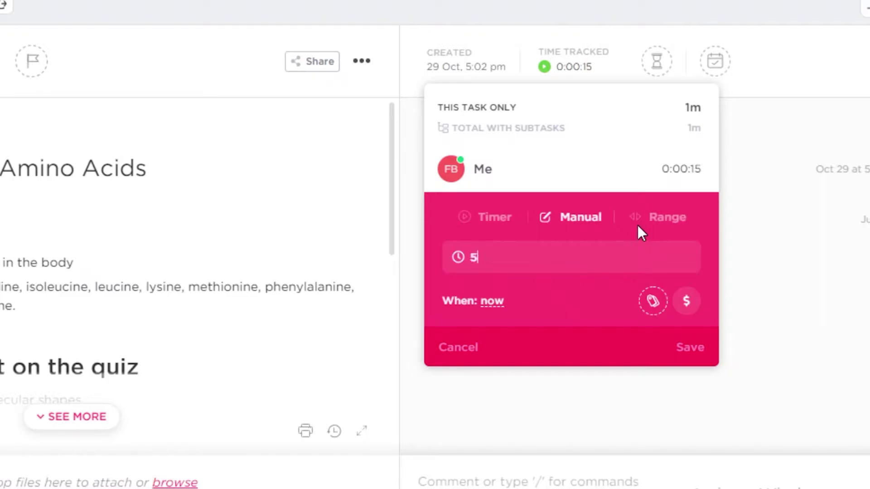
text(hours)
key(Return)
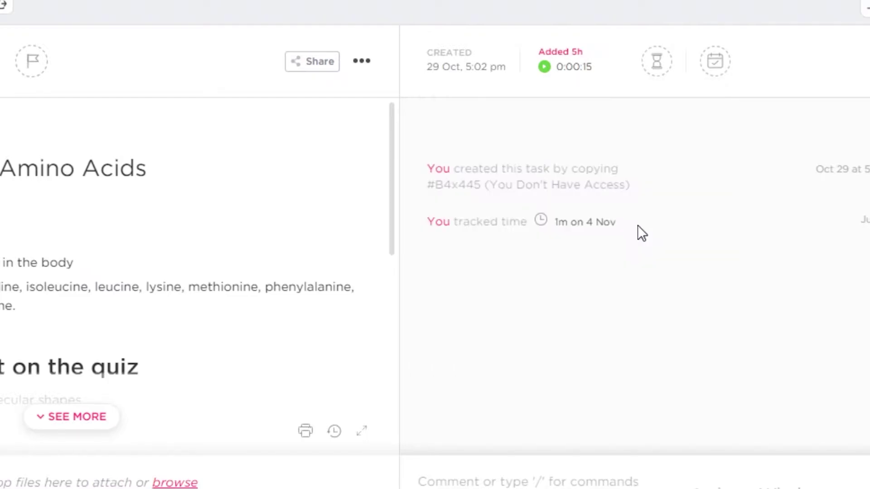
Step: Switch time entry to Range mode with start and end at 12:30 am, dismissing the billable upgrade notice
click(560, 67)
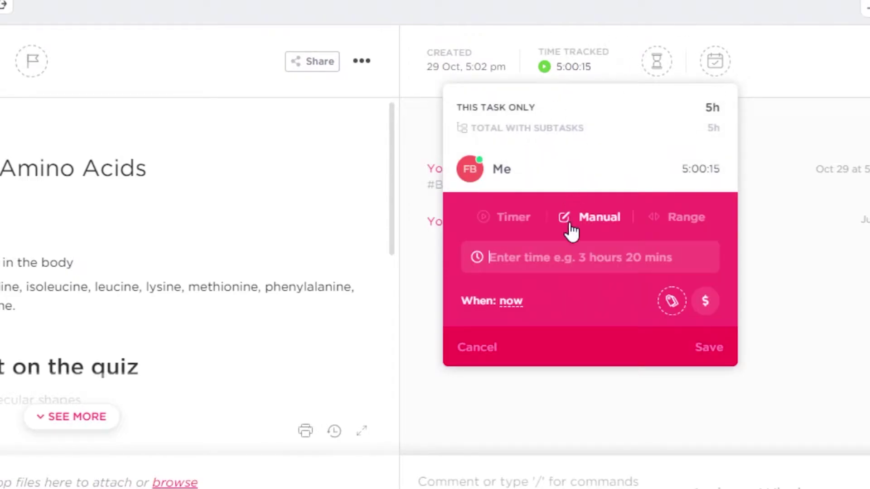
click(688, 222)
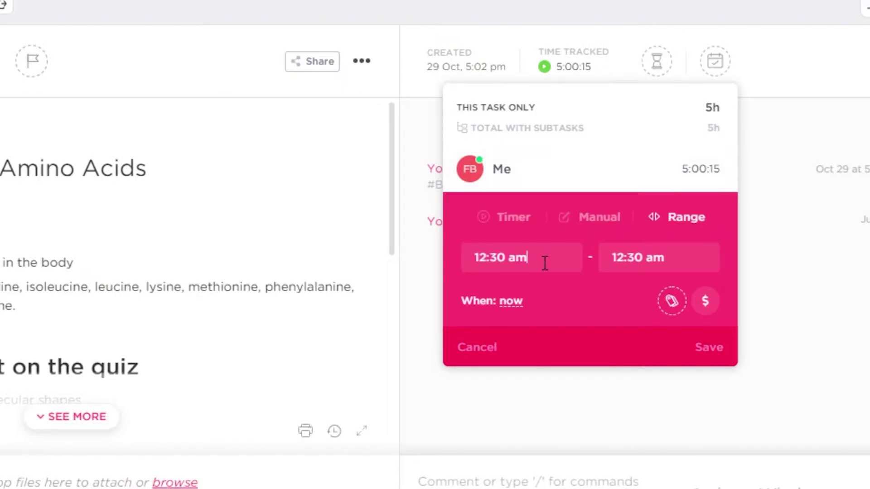
click(553, 250)
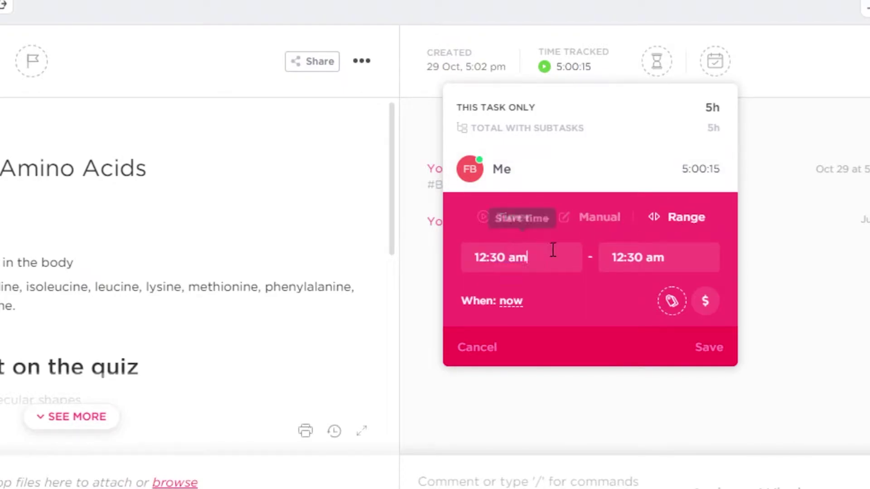
click(501, 252)
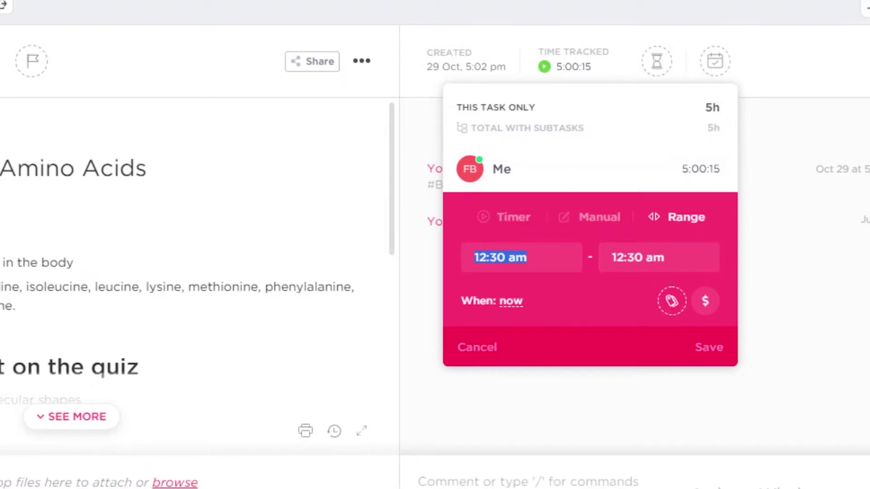
click(610, 212)
click(705, 302)
key(Escape)
Step: Return the time popup to Timer mode and close the Amino Acids task
click(527, 228)
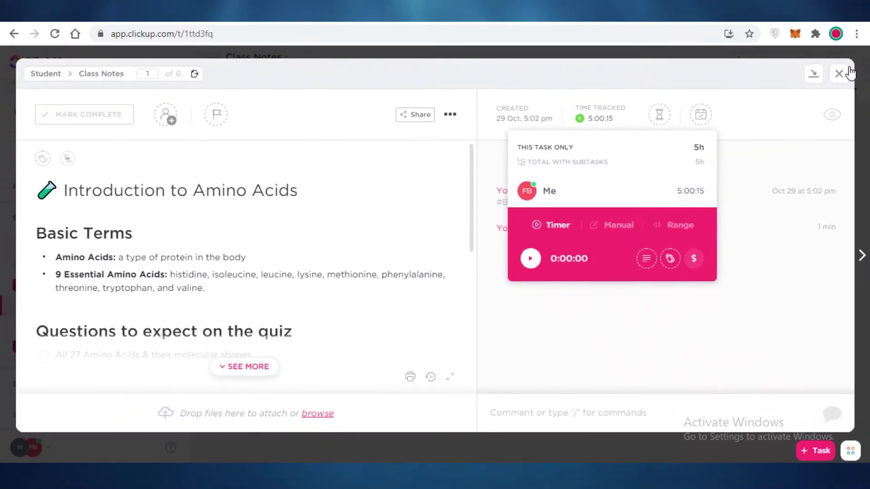
click(847, 73)
click(847, 73)
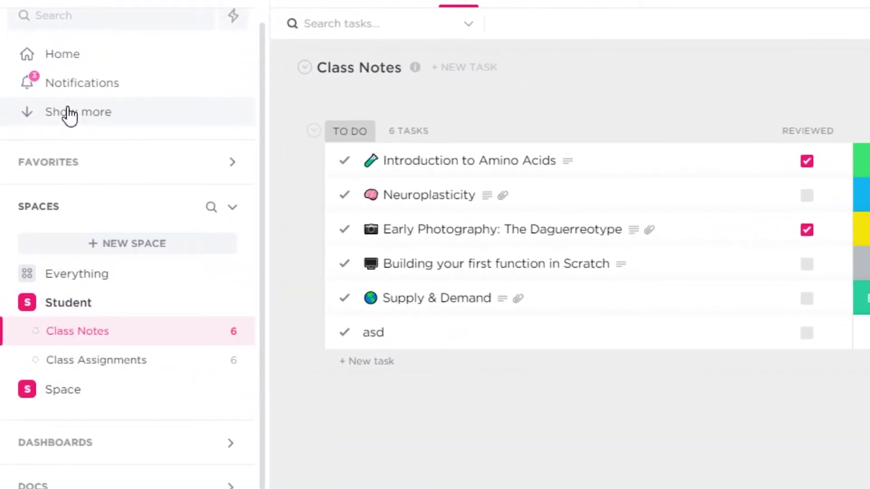
Step: Browse the sidebar's Home, Favorites and Spaces, ending back on Class Notes
click(70, 117)
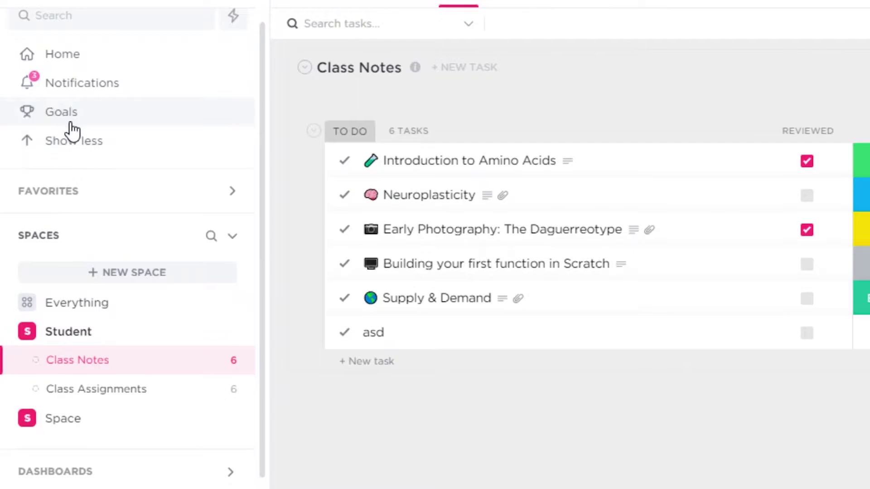
click(105, 64)
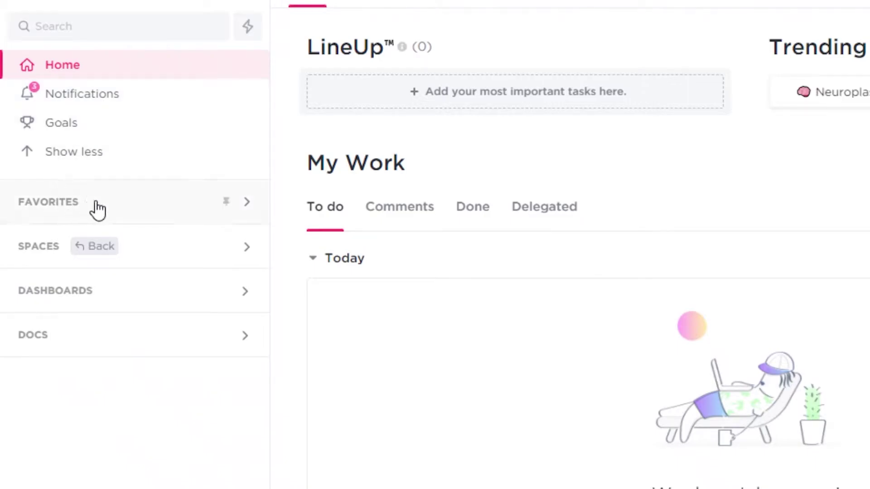
click(120, 210)
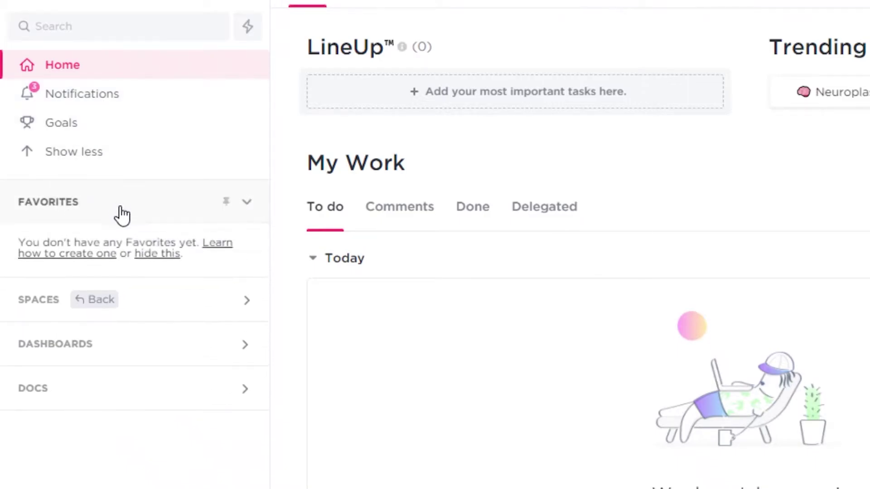
click(189, 313)
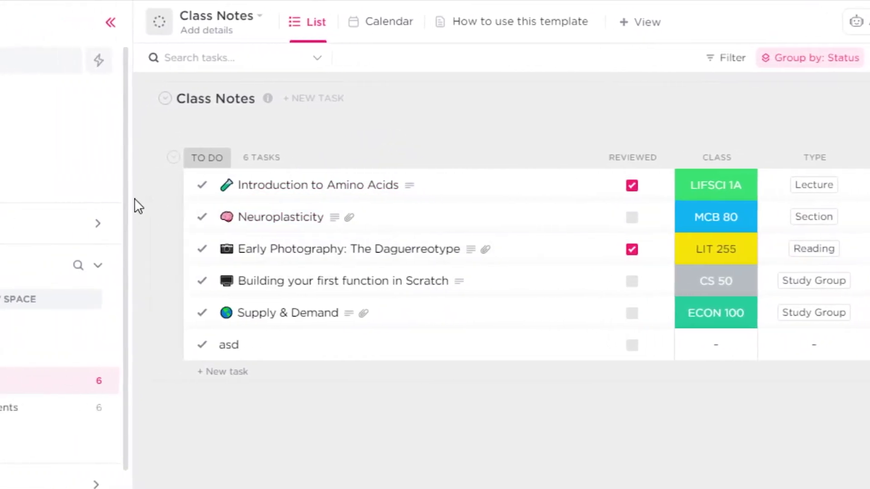
click(55, 149)
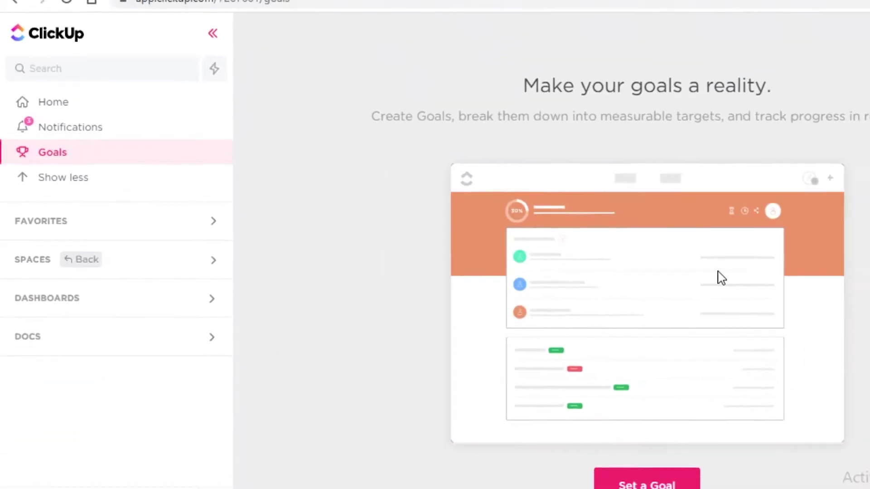
click(535, 404)
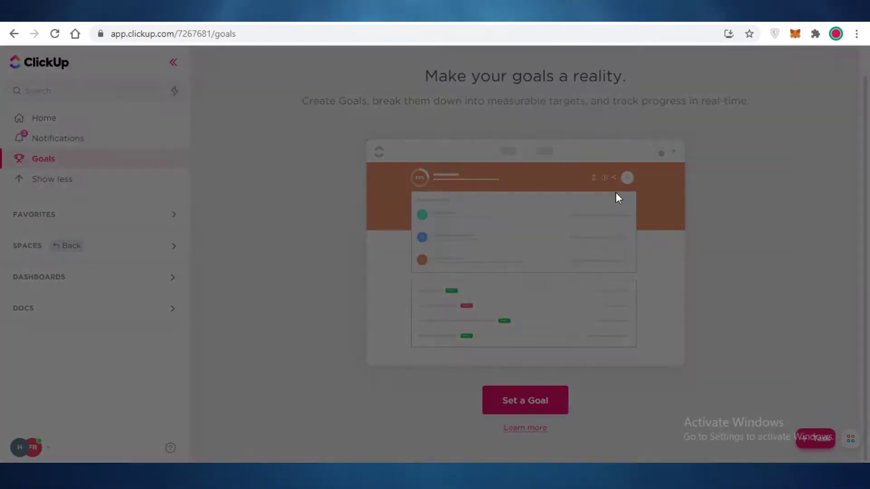
scroll(413, 239, down, 5)
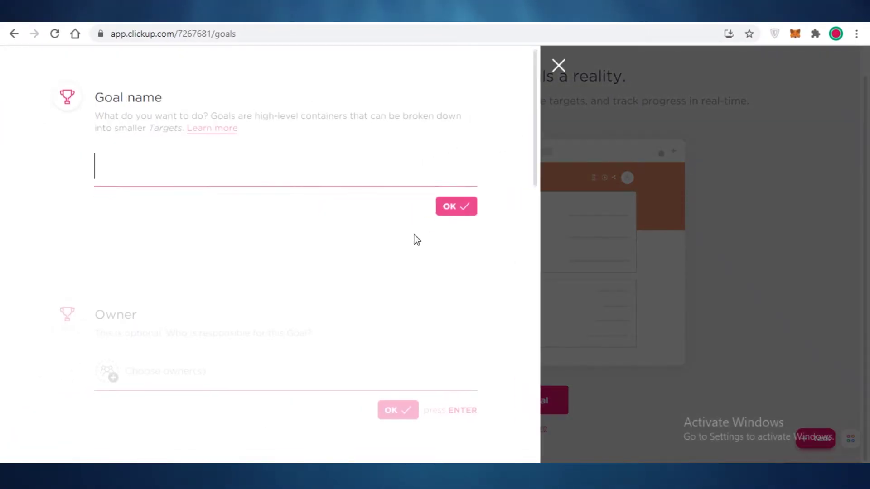
scroll(204, 245, down, 5)
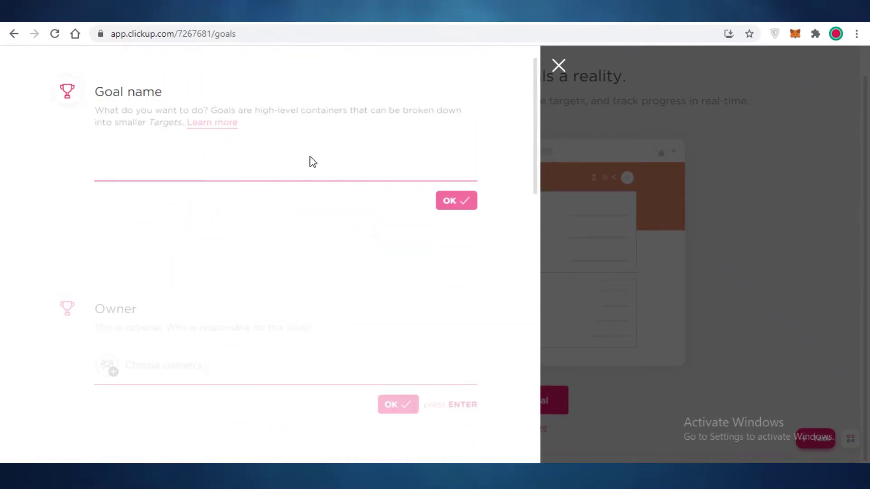
scroll(312, 163, down, 5)
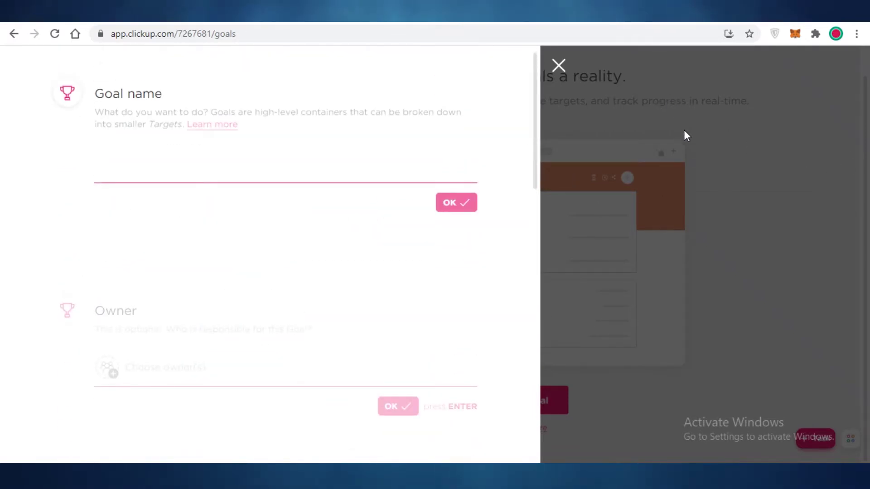
click(686, 215)
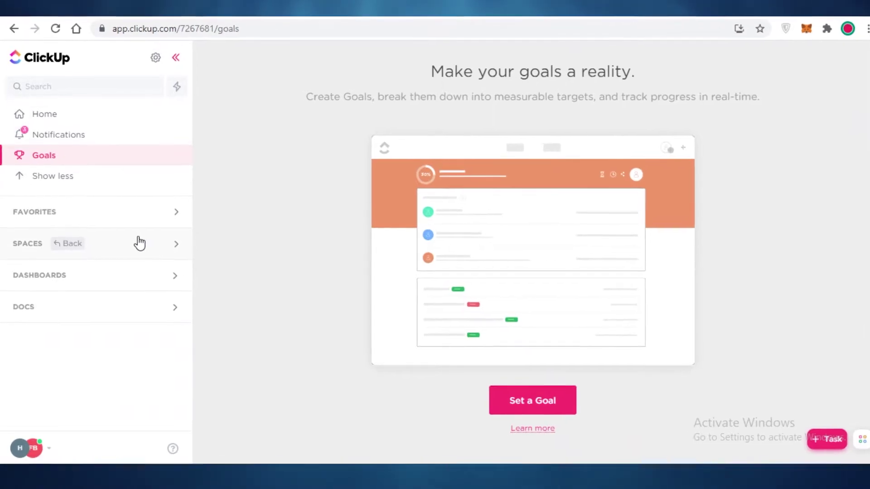
Step: Reopen the Class Notes list under the Student space
click(144, 275)
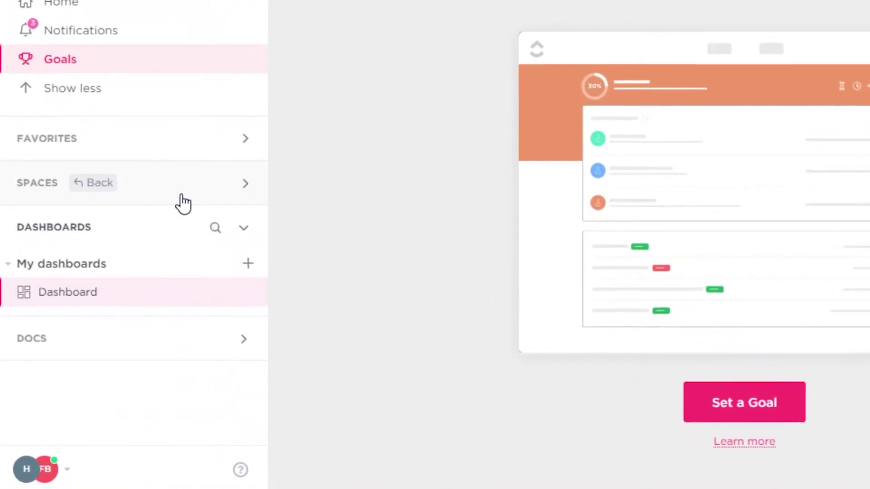
click(182, 199)
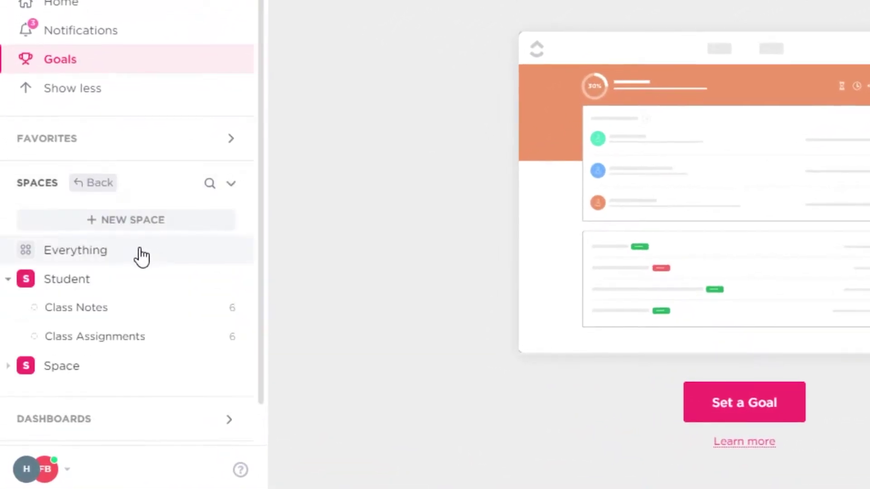
click(105, 283)
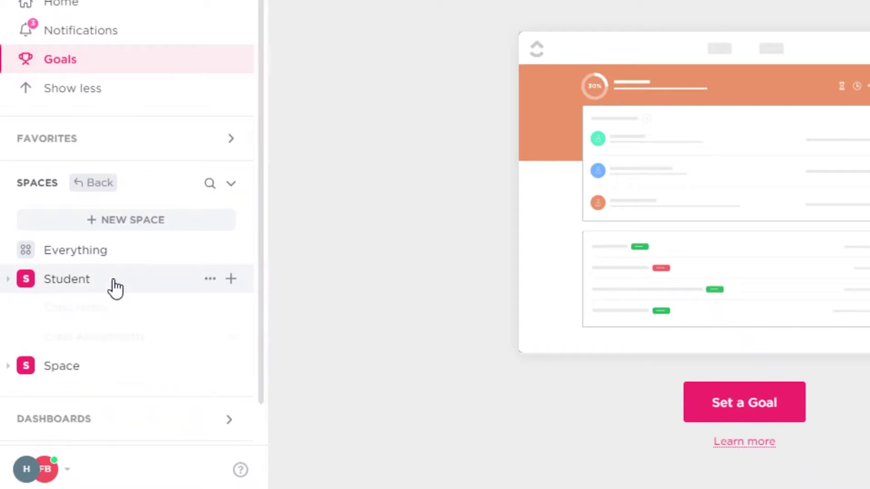
click(113, 284)
click(119, 312)
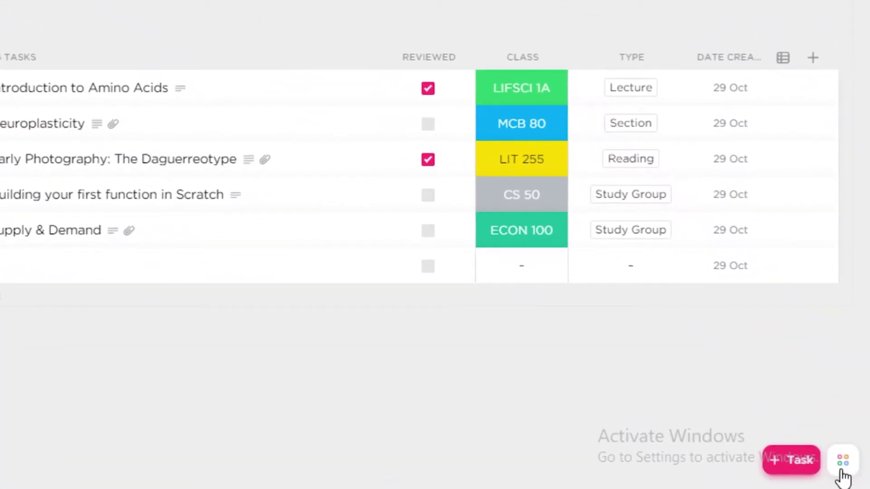
Step: Delete the 0:00:15 entry in the global timer, keeping only the 5:00:00 session
click(842, 471)
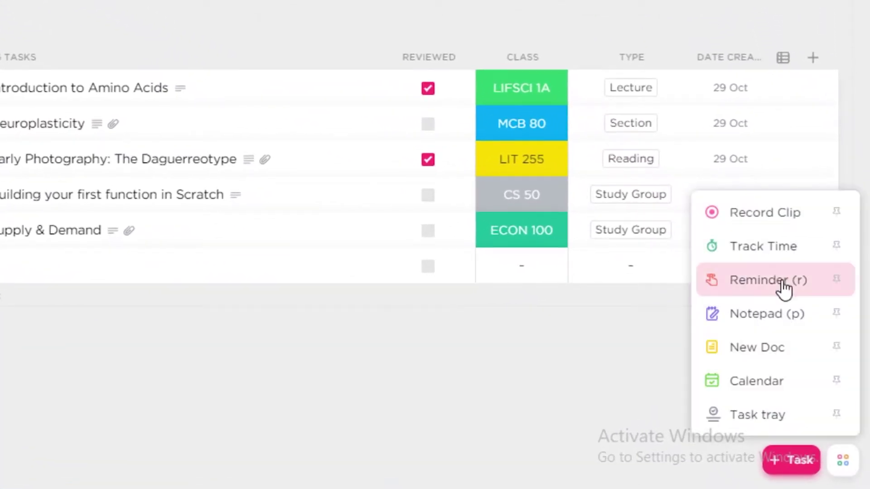
click(783, 253)
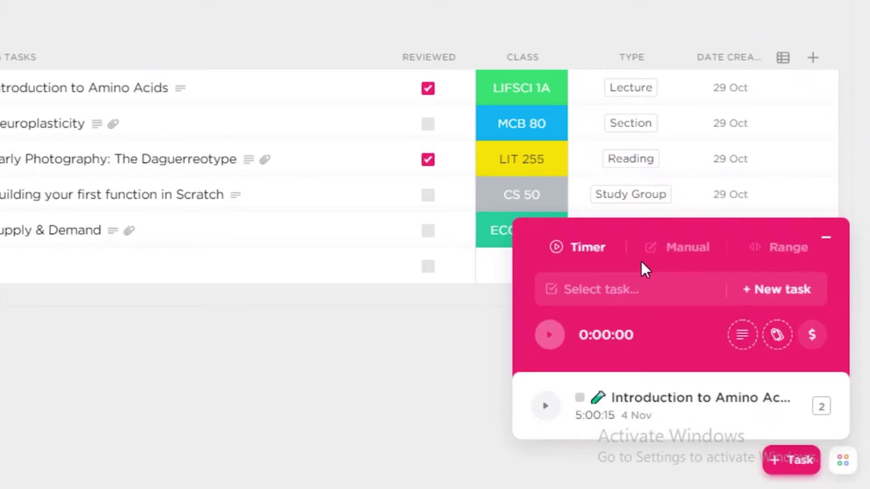
click(820, 410)
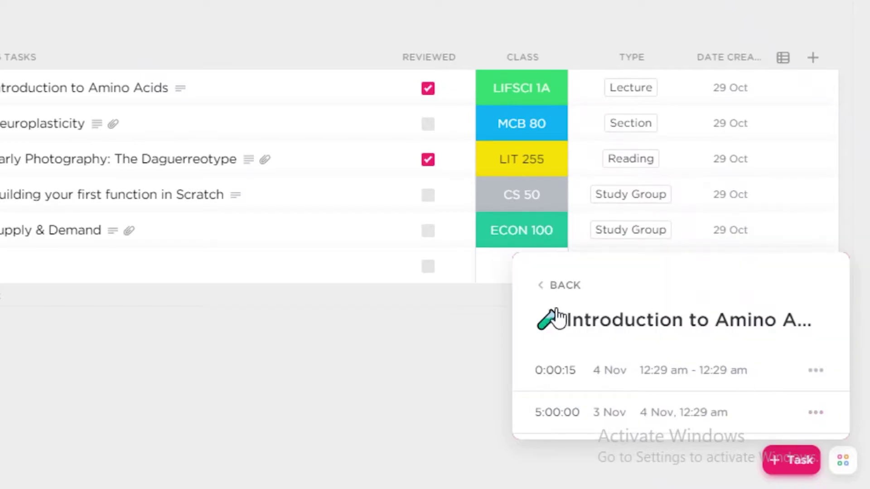
drag(707, 324, 583, 324)
click(795, 371)
click(815, 370)
click(829, 436)
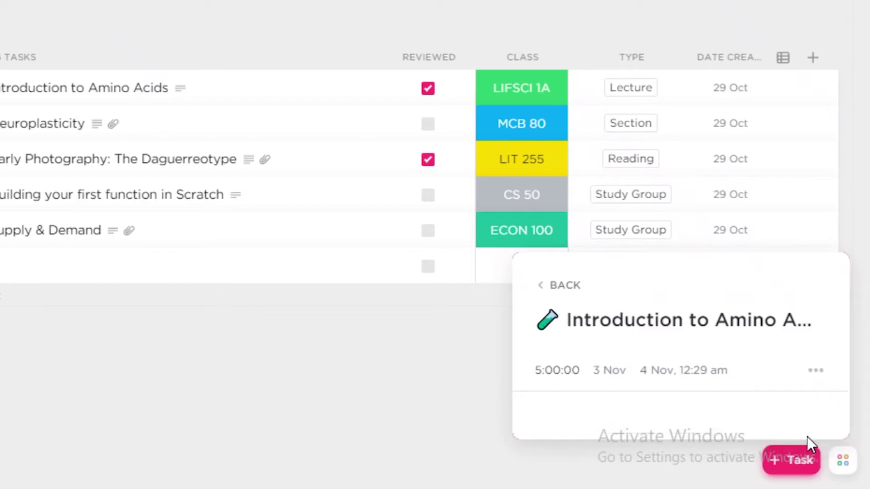
click(545, 288)
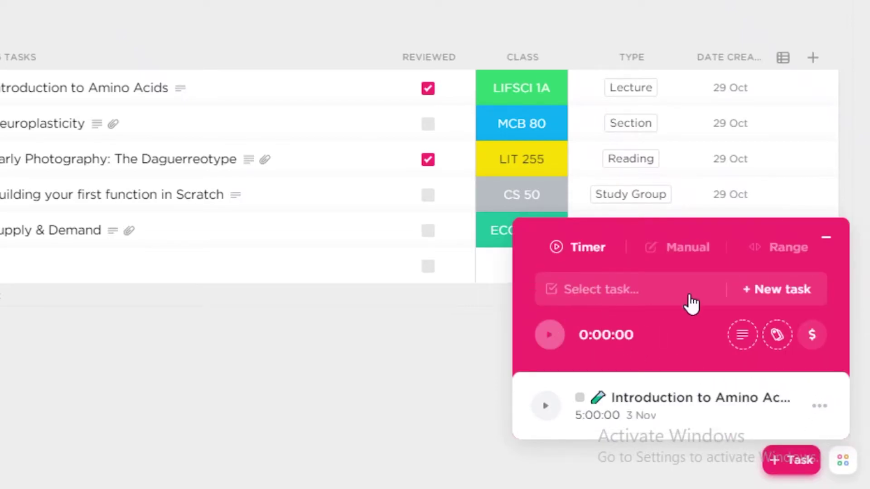
click(612, 301)
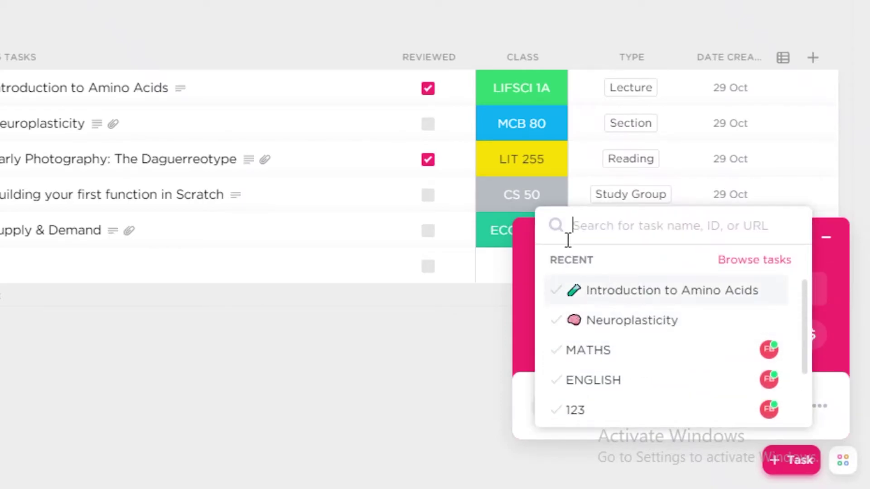
Step: Create a new timer task named TIME TRACKING and assign it to Class Notes
click(257, 313)
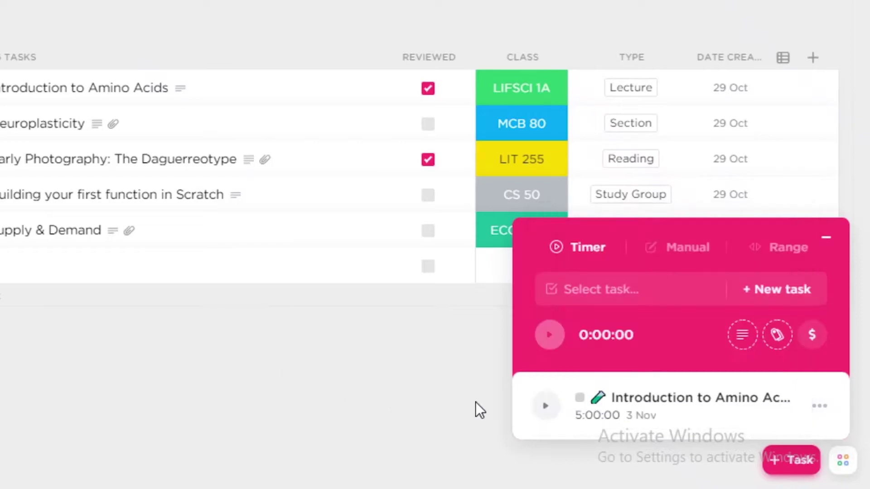
click(797, 303)
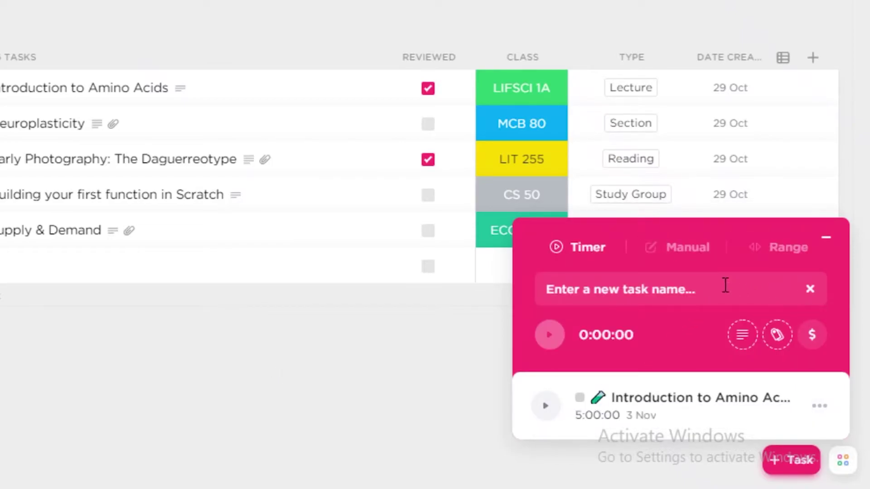
text(a)
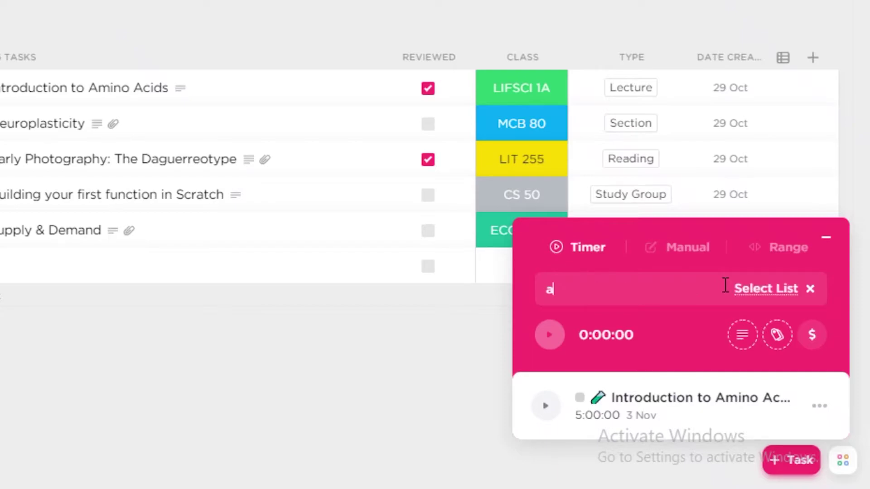
key(BackSpace)
text(Ti)
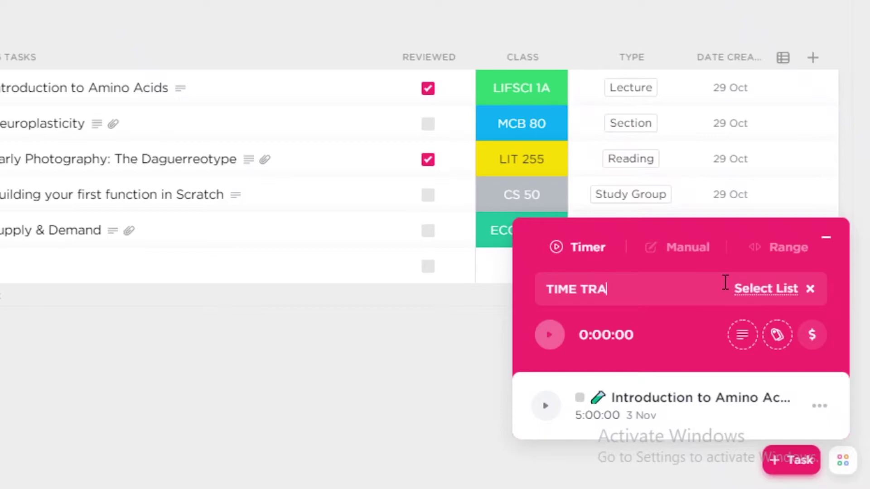
click(724, 281)
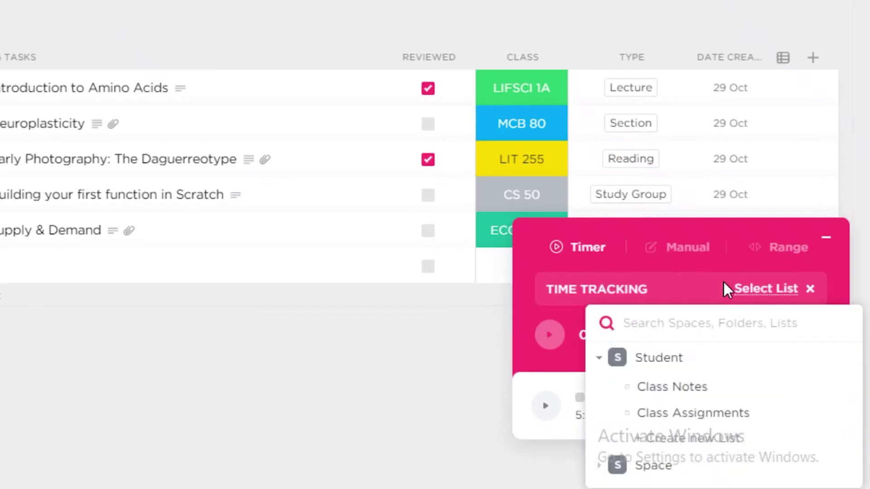
click(725, 283)
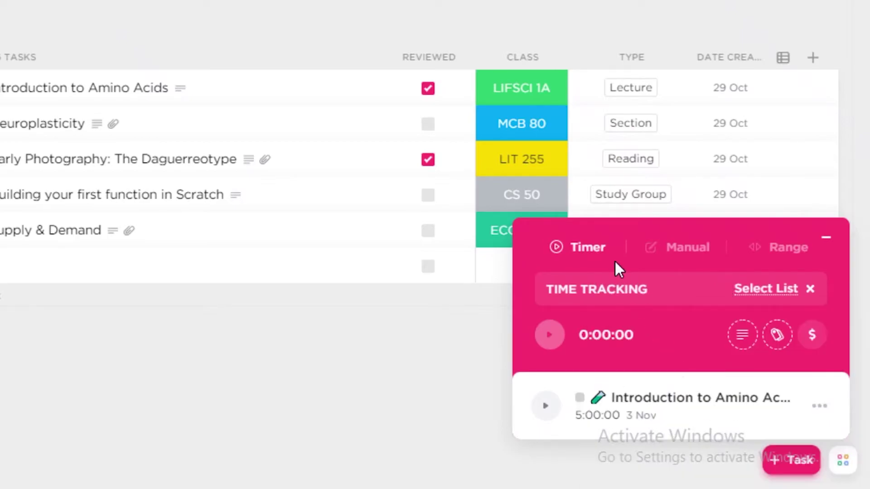
click(735, 291)
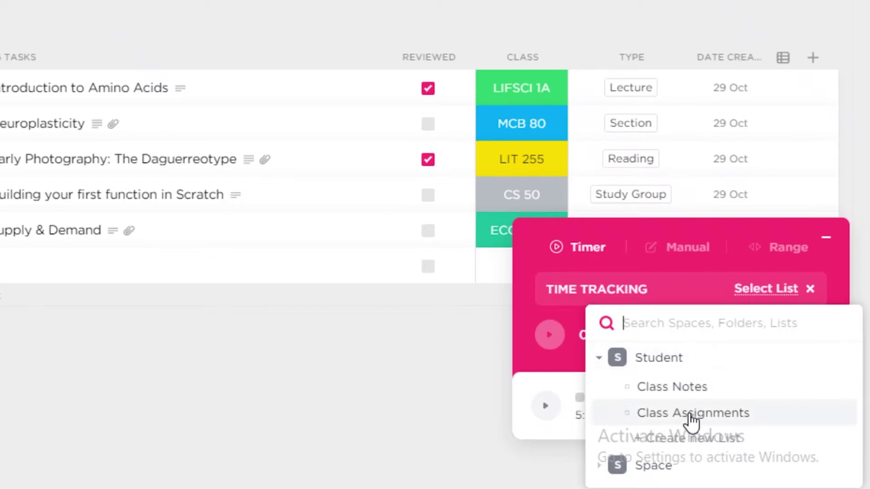
click(660, 390)
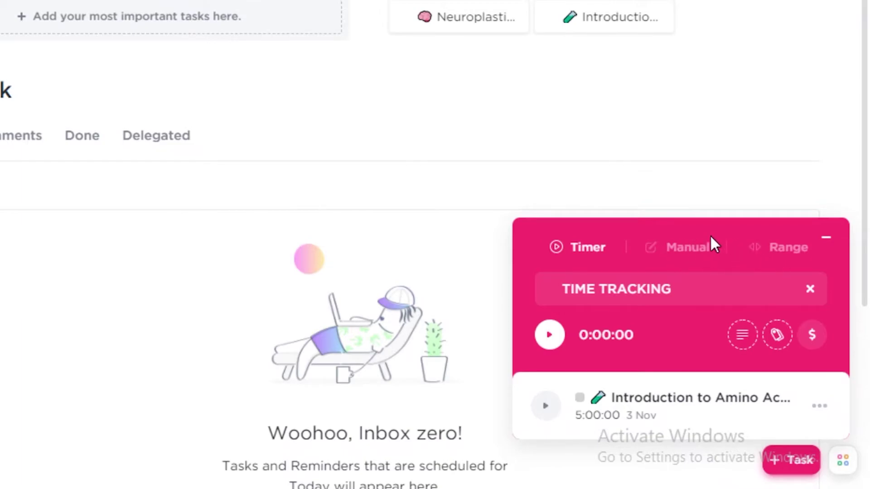
Step: Check the Manual time-entry option, then close the time tracker panel
click(710, 248)
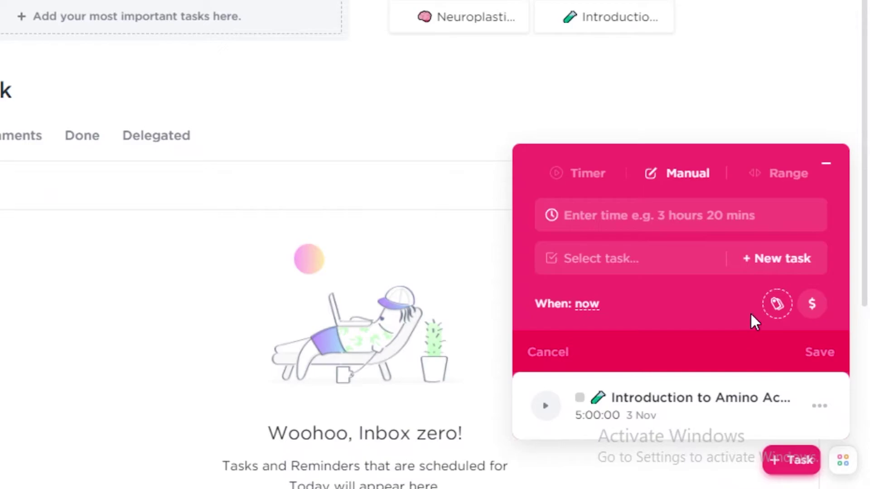
click(825, 166)
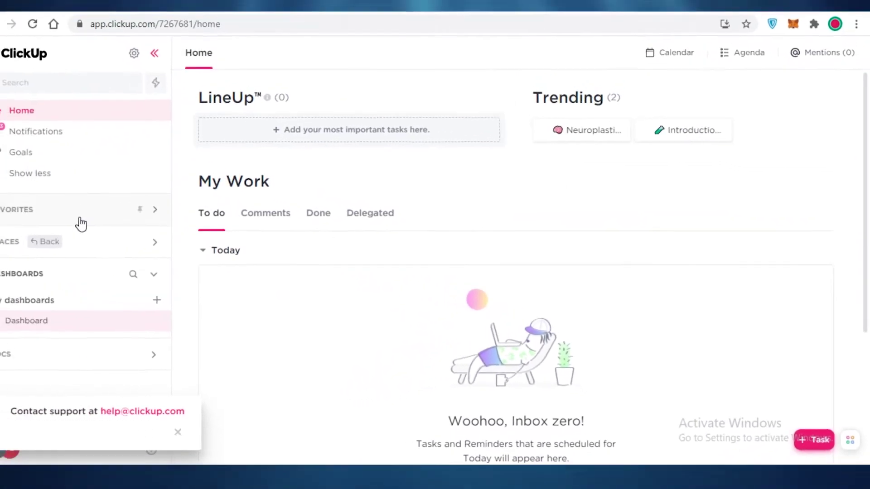
Step: Check Student > Class Notes for the new task, then open the workspace Integrations settings
click(96, 242)
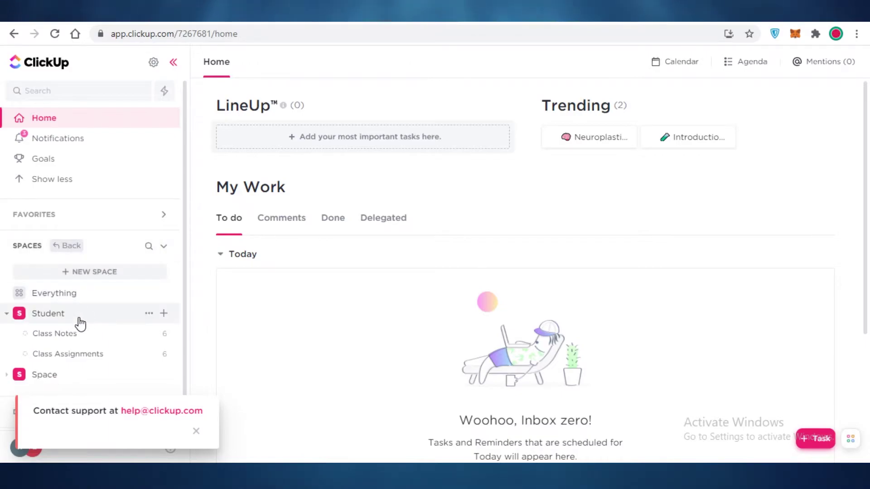
click(80, 322)
click(80, 330)
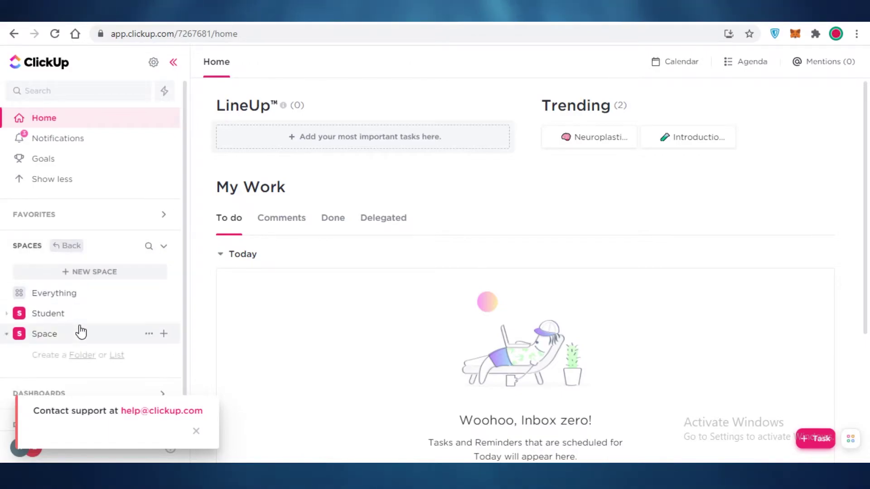
click(68, 314)
click(73, 334)
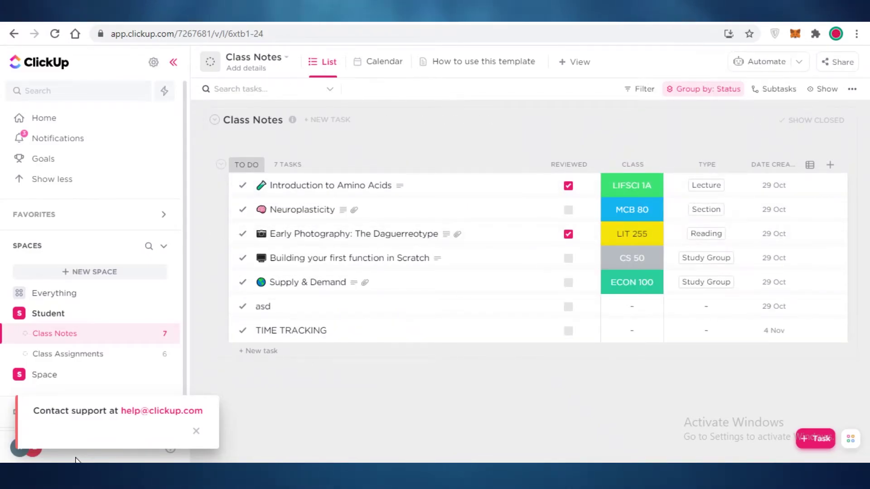
click(195, 432)
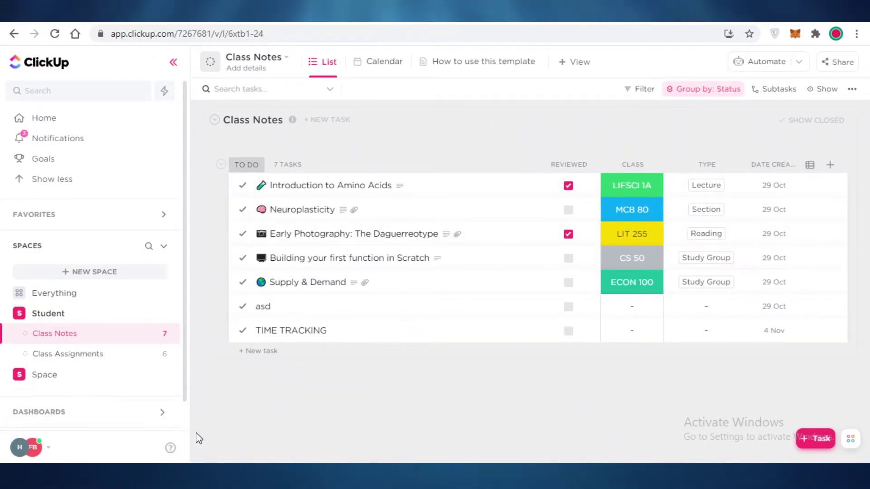
click(21, 447)
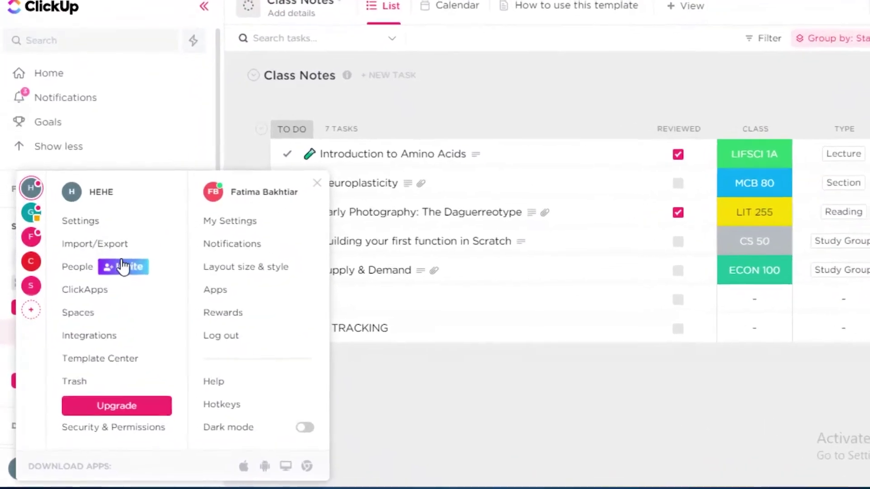
click(122, 342)
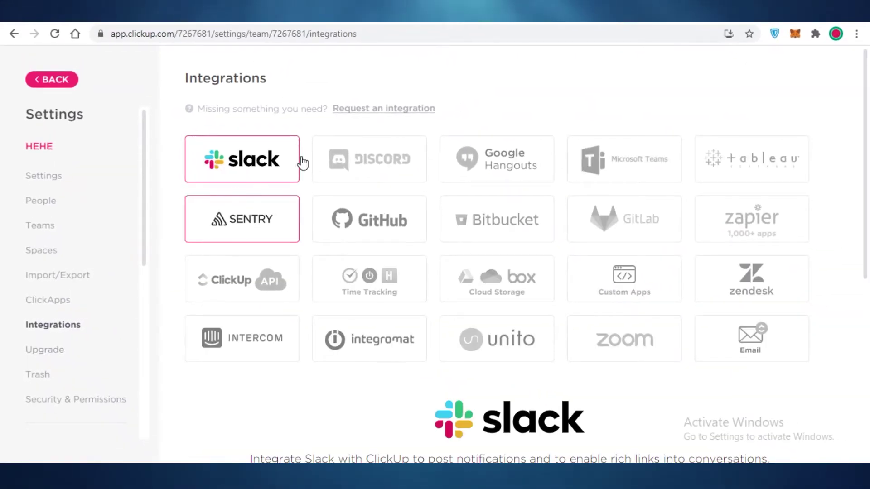
Step: Leave the Integrations settings and return to the Student space list with Class Notes and Class Assignments
scroll(326, 156, down, 5)
scroll(718, 204, down, 2)
scroll(770, 184, up, 7)
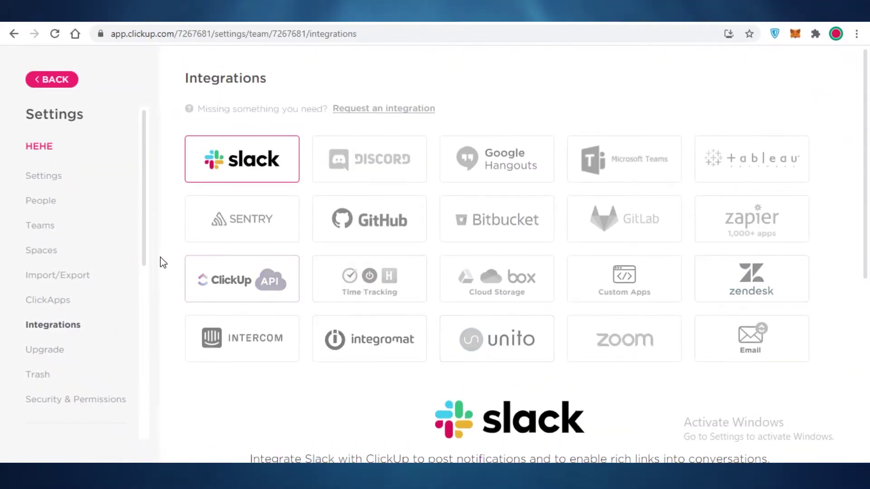
click(59, 86)
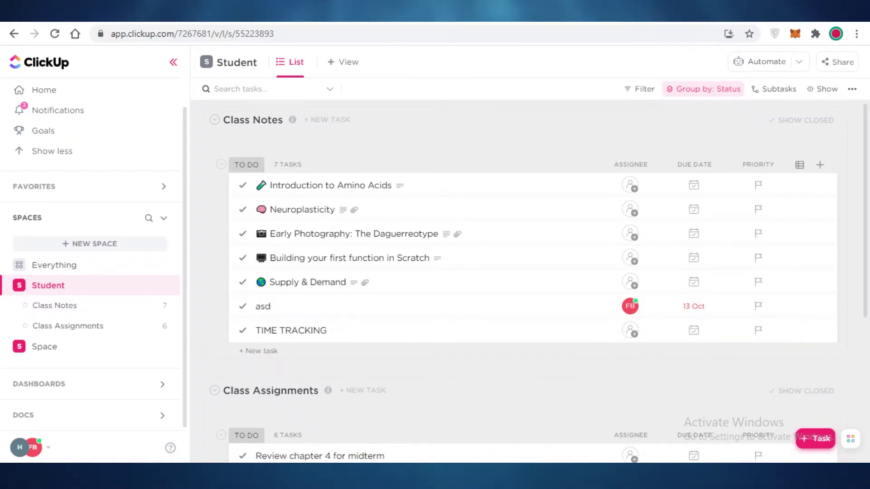
Step: Pin Time Tracking to the quick actions bar, then return to the Home page
click(850, 439)
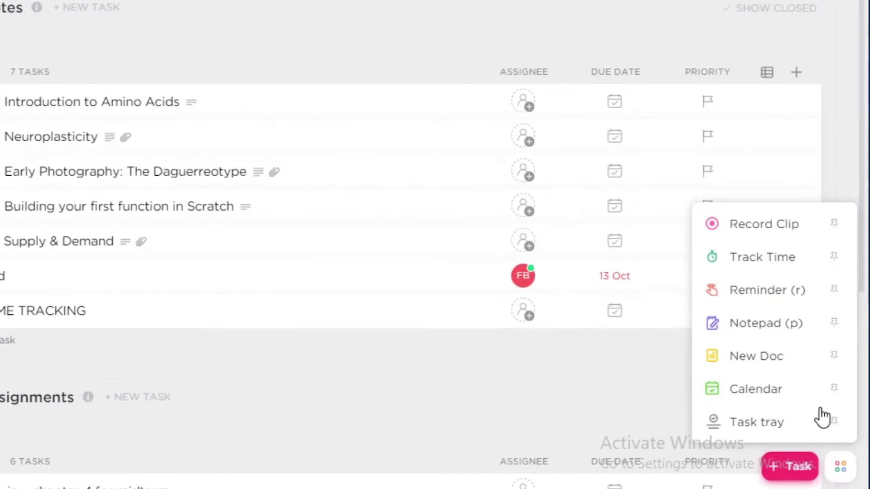
click(834, 257)
click(530, 383)
scroll(693, 399, down, 6)
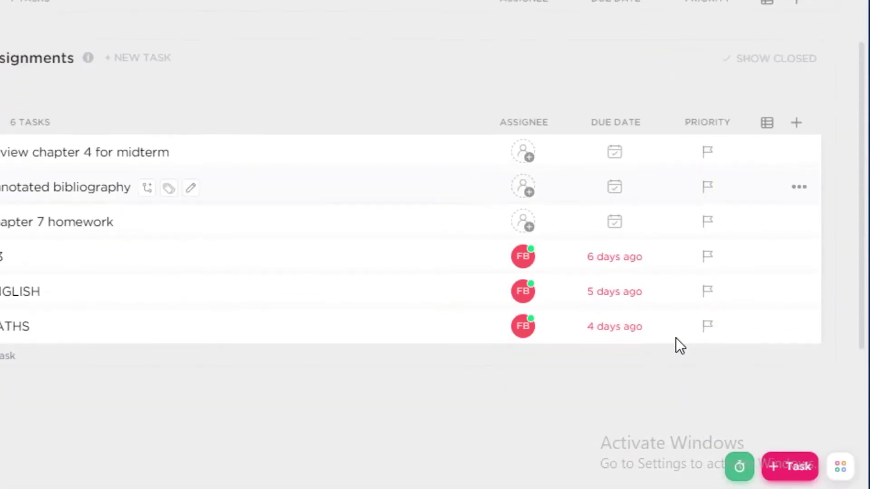
scroll(323, 272, up, 5)
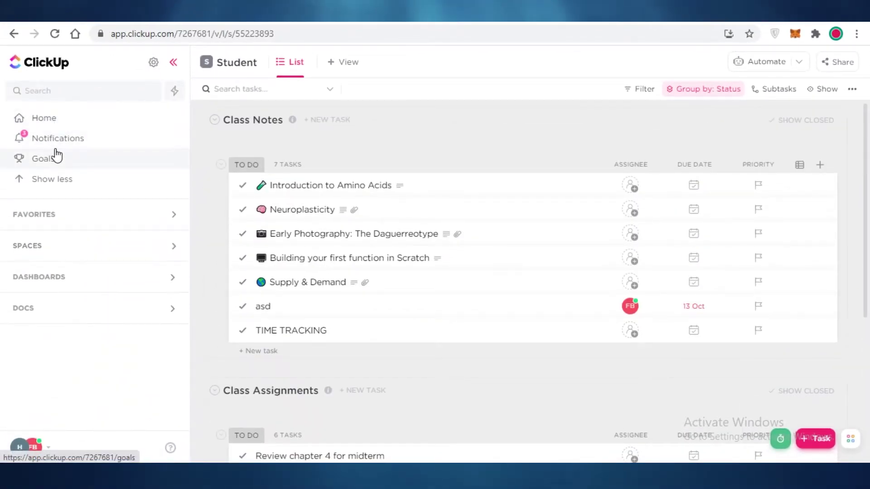
click(58, 139)
click(93, 119)
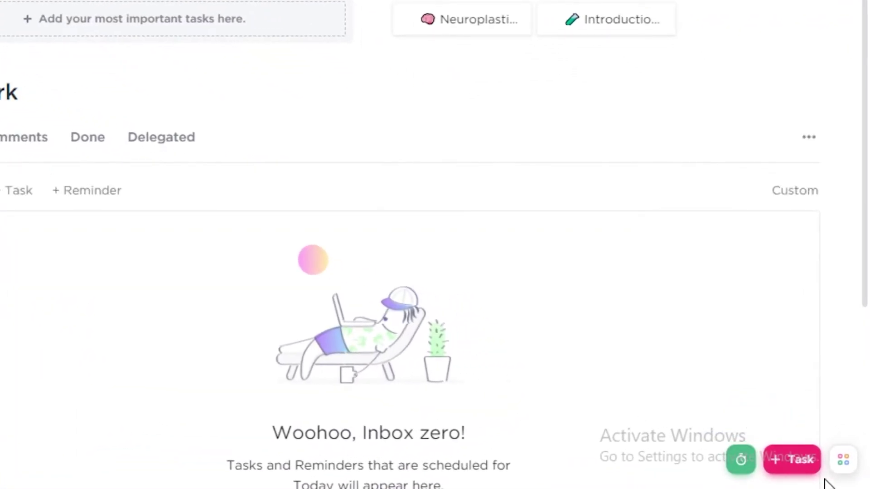
Step: Start a live timer on Introduction to Amino Acids and try adding a description
click(740, 460)
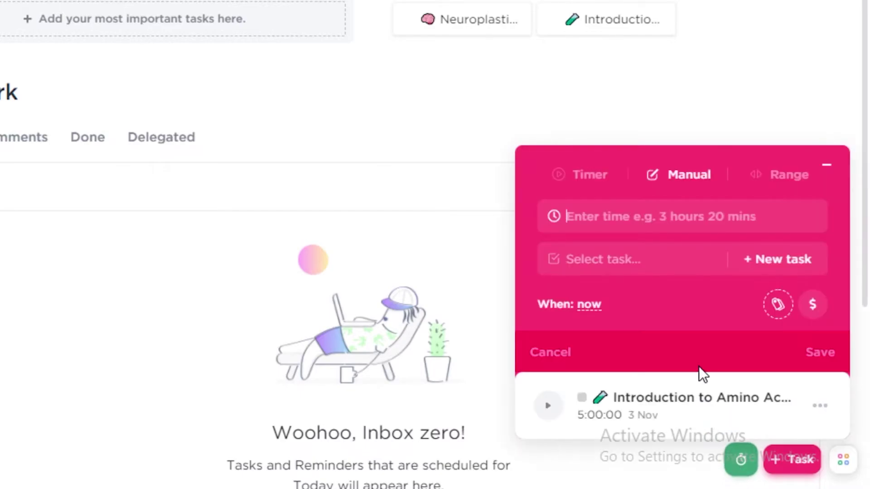
click(585, 174)
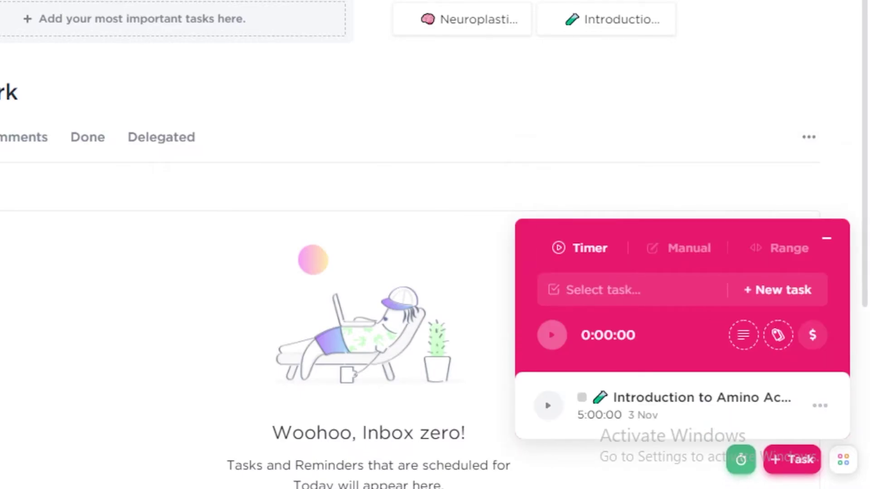
click(548, 405)
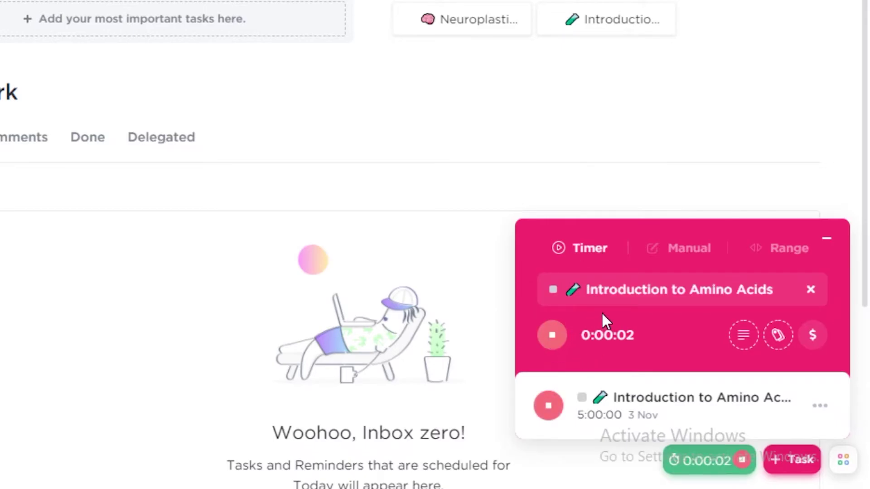
click(743, 333)
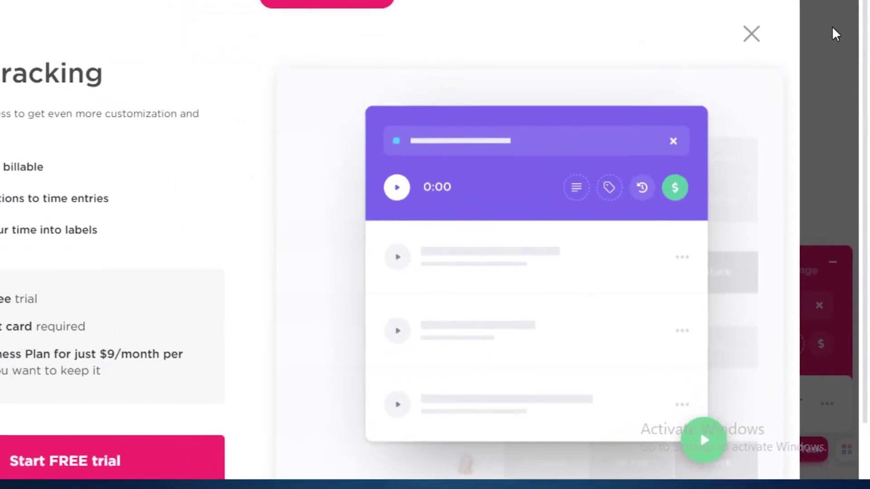
Step: Dismiss the Time Tracking upgrade offers triggered by the description and labels options
click(751, 34)
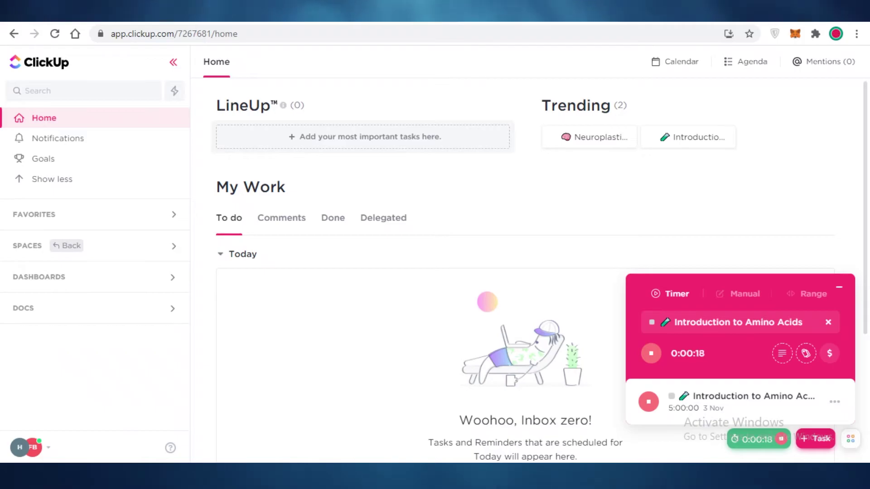
click(806, 353)
scroll(530, 246, down, 1)
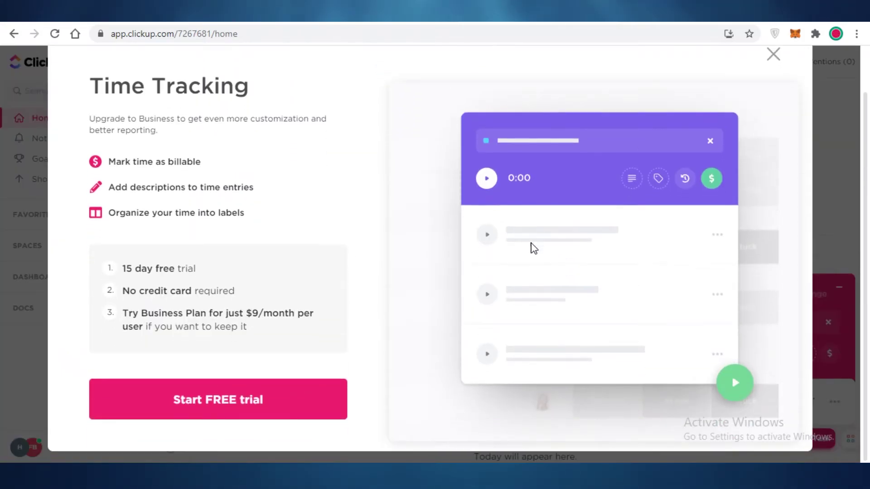
scroll(320, 330, up, 1)
scroll(796, 193, down, 1)
scroll(795, 181, up, 1)
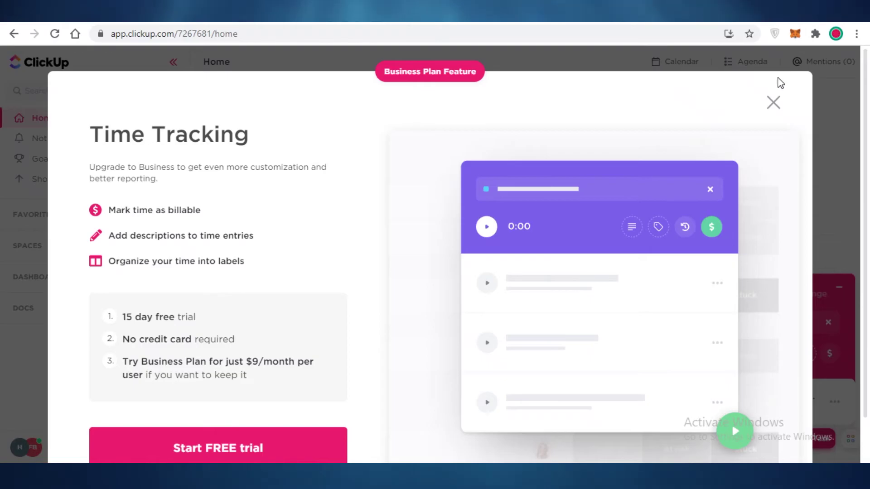
click(780, 116)
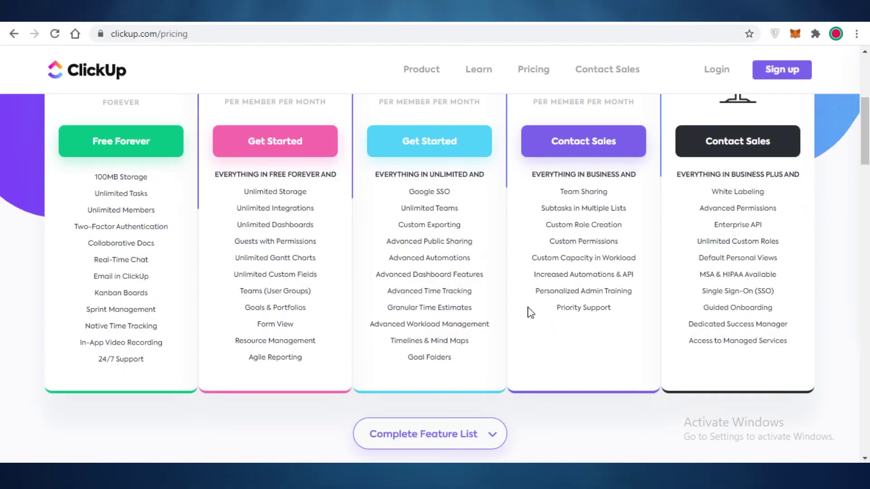
Step: Compare the pricing plans and highlight Advanced Time Tracking under the Business plan
scroll(207, 287, up, 3)
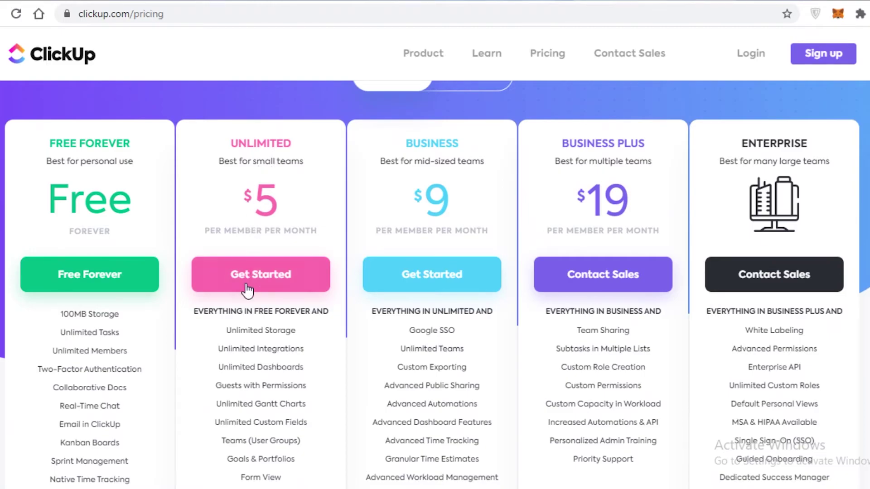
scroll(50, 336, down, 5)
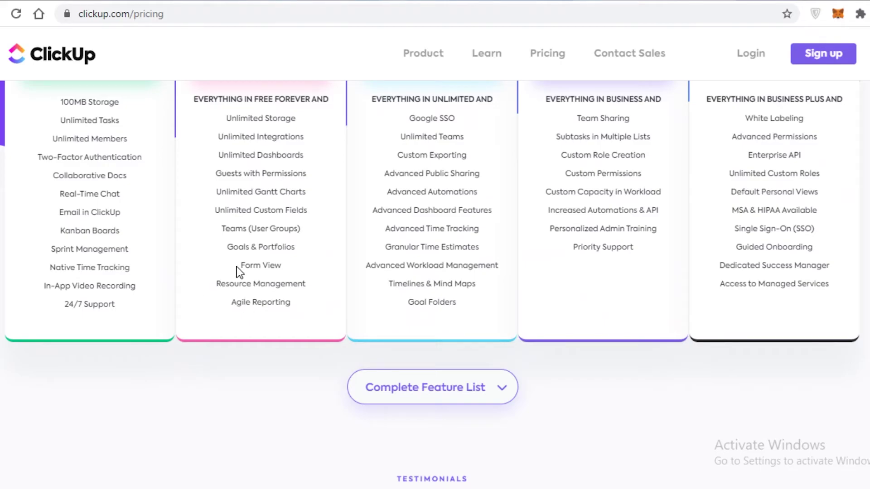
scroll(417, 214, up, 6)
scroll(402, 184, down, 5)
scroll(420, 236, down, 5)
scroll(415, 276, up, 3)
drag(480, 241, 506, 232)
Step: Review the remaining plan features on the ClickUp pricing page
scroll(484, 257, up, 5)
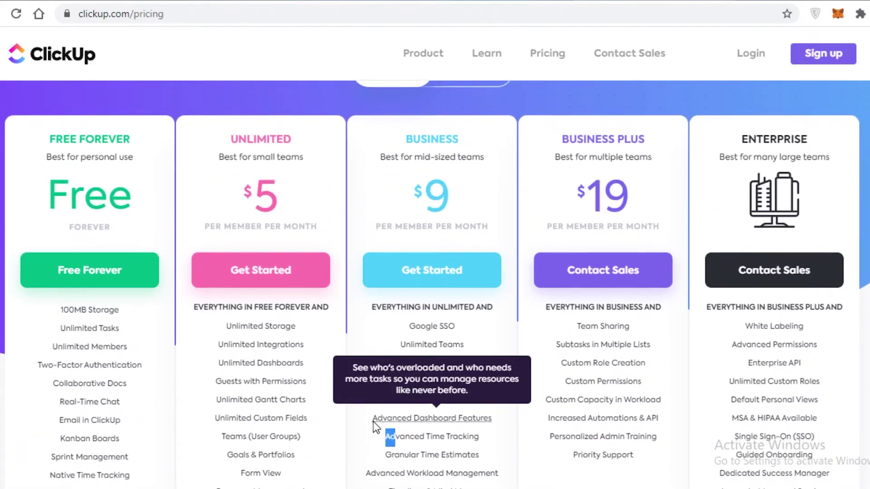
scroll(363, 428, down, 3)
scroll(340, 444, up, 2)
scroll(198, 210, up, 3)
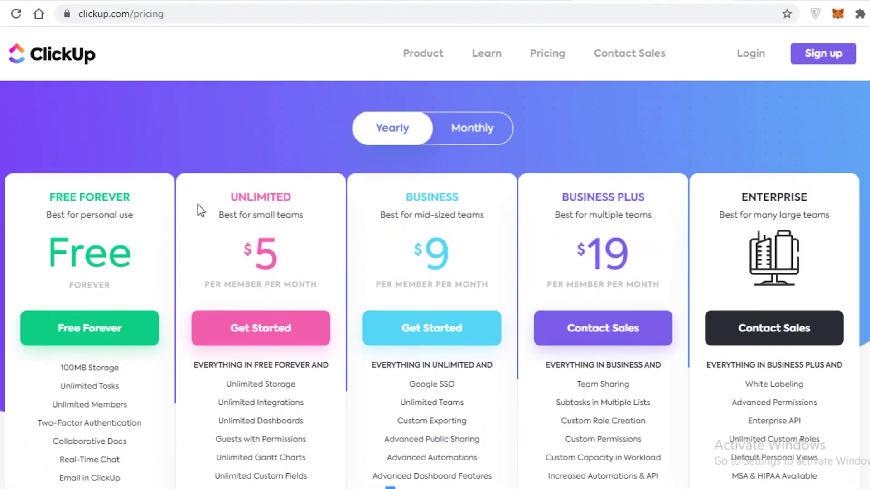
scroll(390, 245, down, 2)
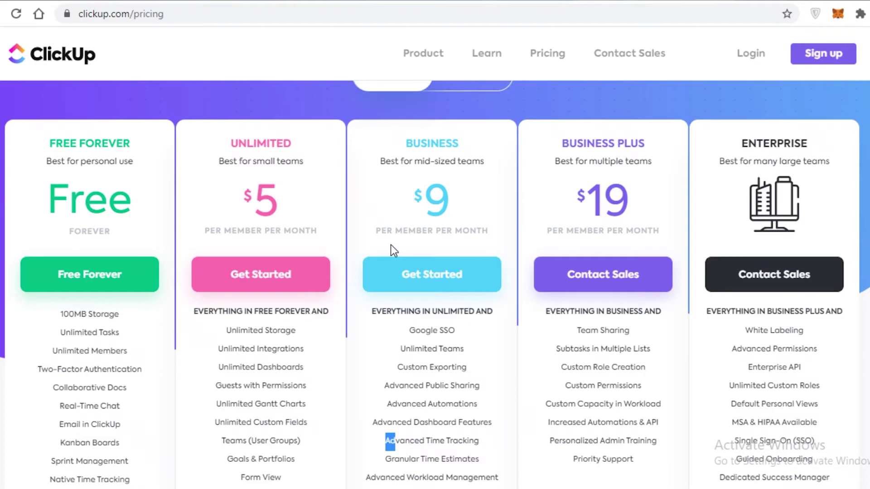
scroll(382, 238, down, 3)
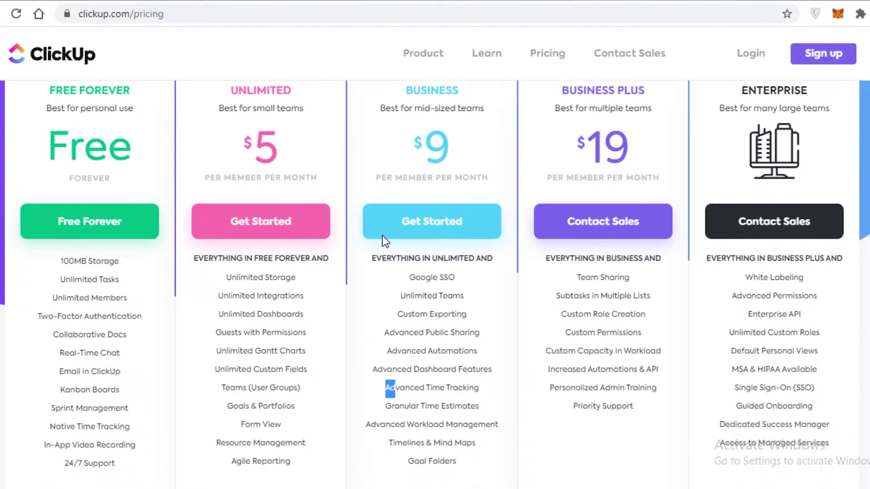
scroll(412, 294, up, 7)
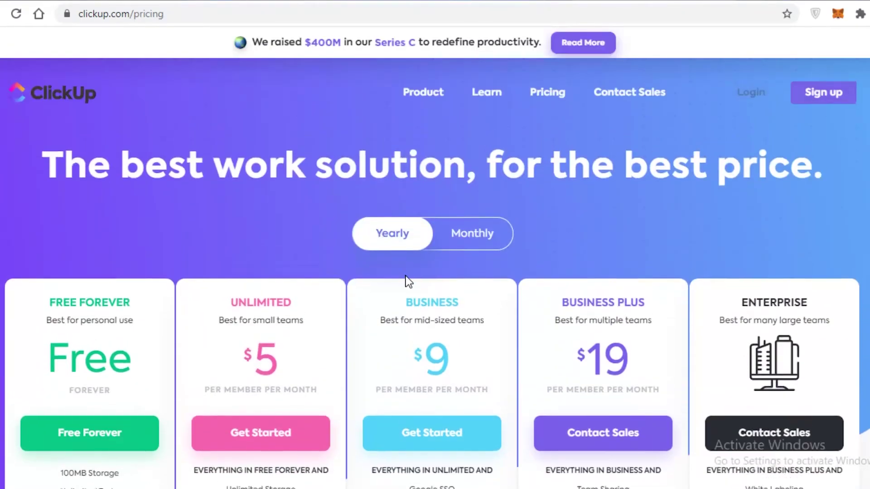
scroll(382, 254, down, 7)
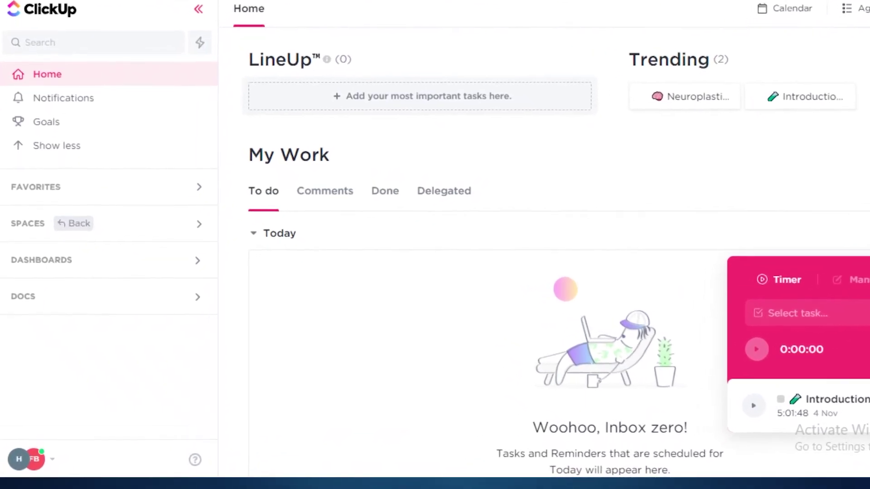
Step: Open the Introduction to Amino Acids task from Student > Class Notes
click(152, 248)
click(86, 296)
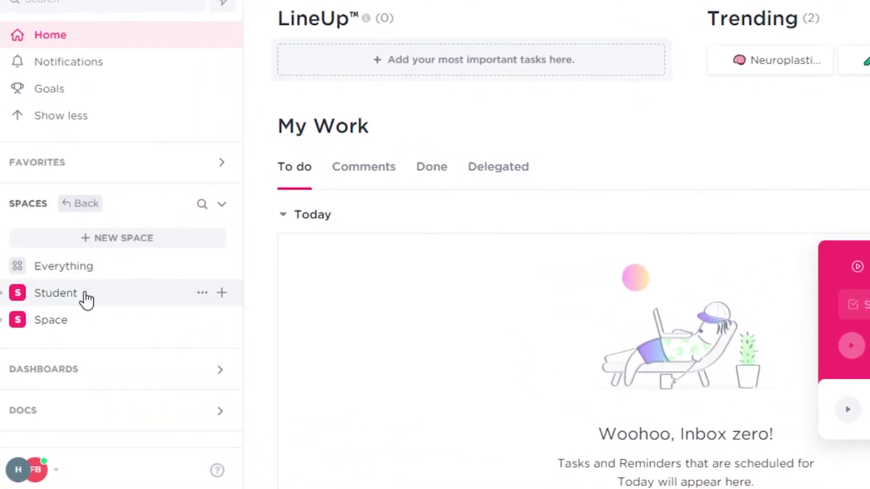
click(82, 301)
click(73, 321)
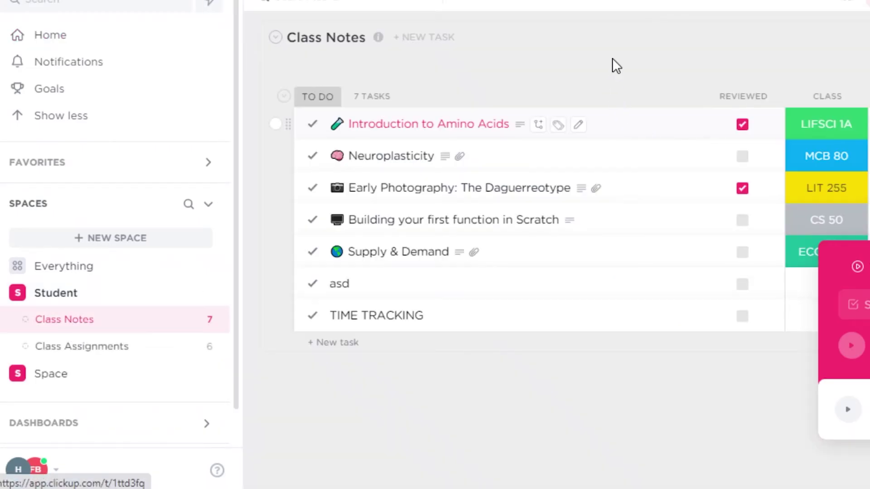
click(598, 68)
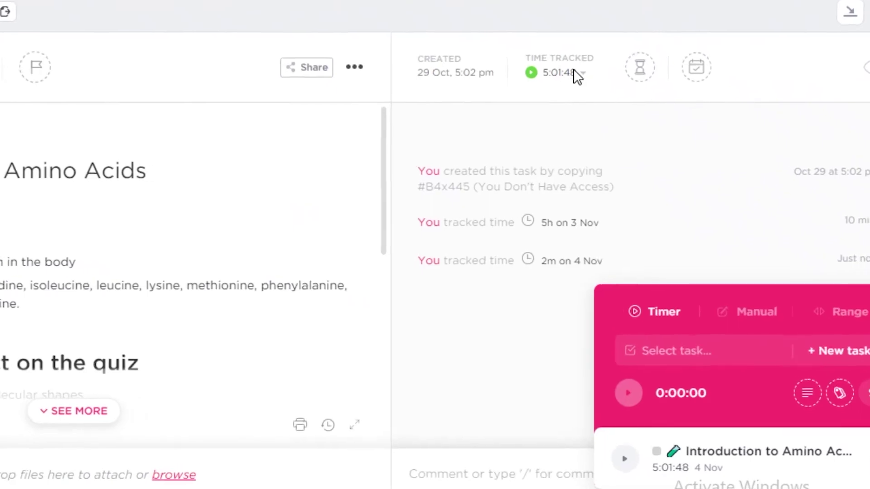
Step: Show Me's time entries for the task: 5:00:00 on 3 Nov and 0:01:48 on 4 Nov
click(615, 121)
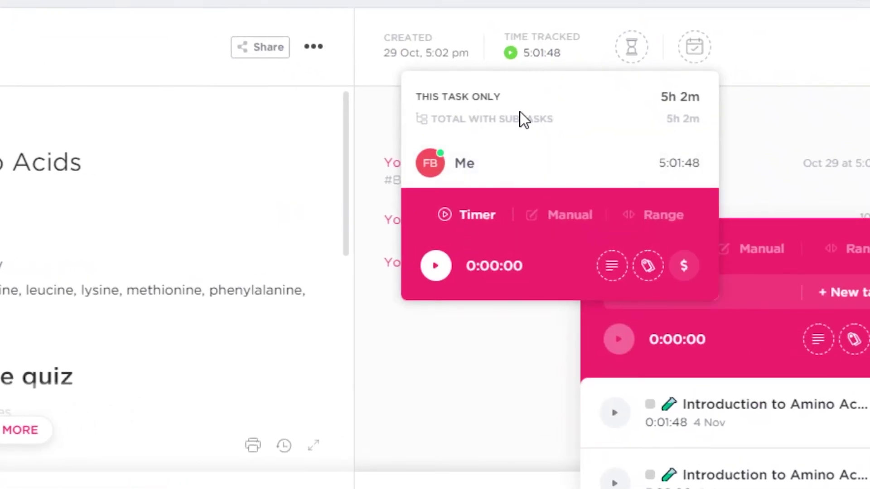
click(539, 54)
click(536, 54)
click(674, 166)
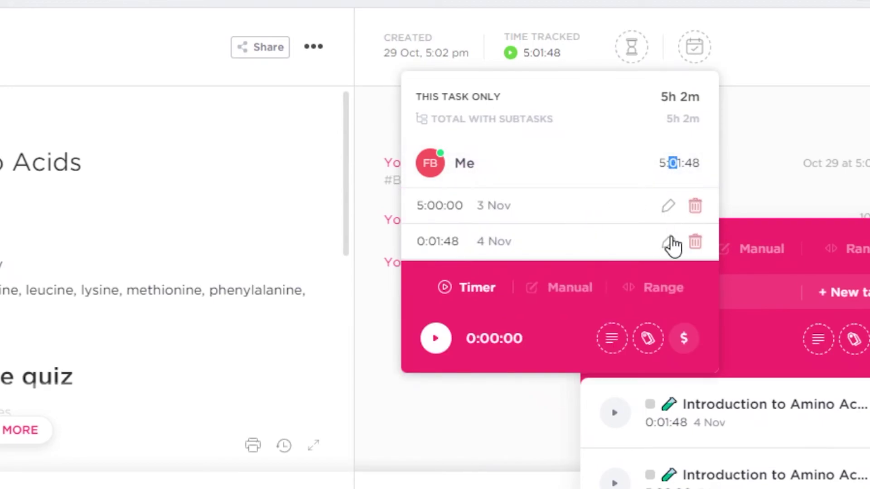
Step: Delete the 5:00:00 time entry from 3 Nov, leaving only the 4 Nov entry
click(694, 207)
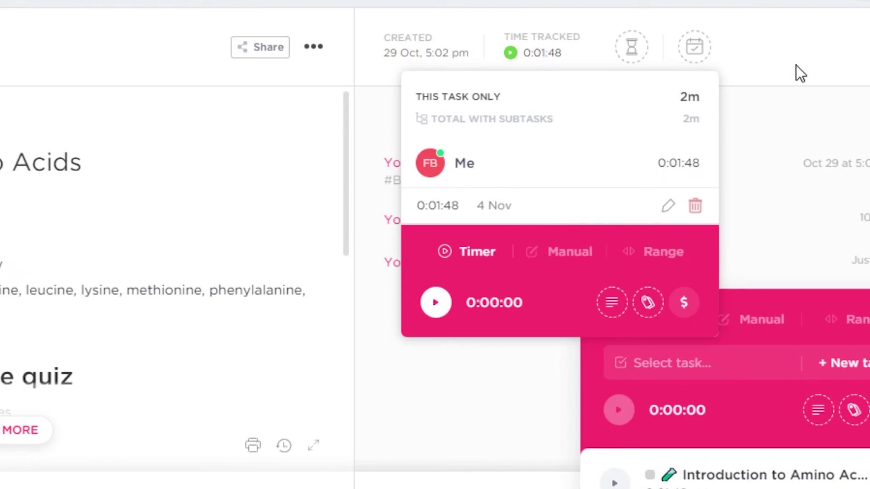
click(670, 164)
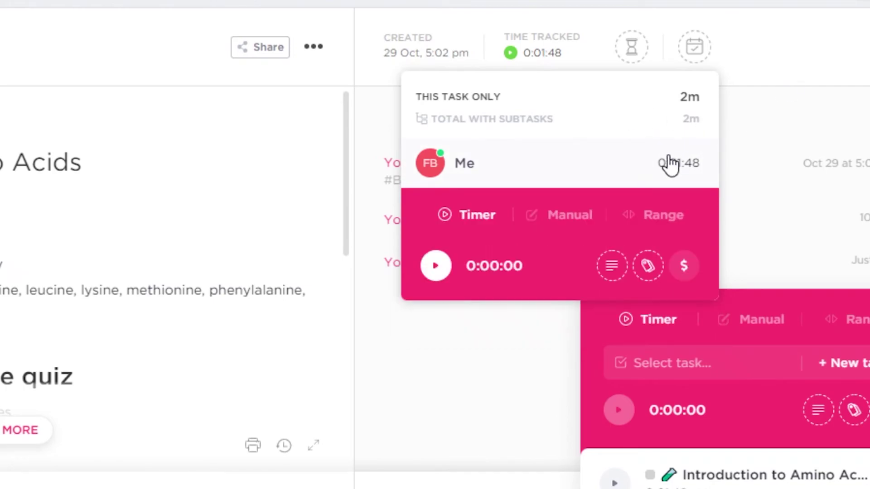
click(556, 166)
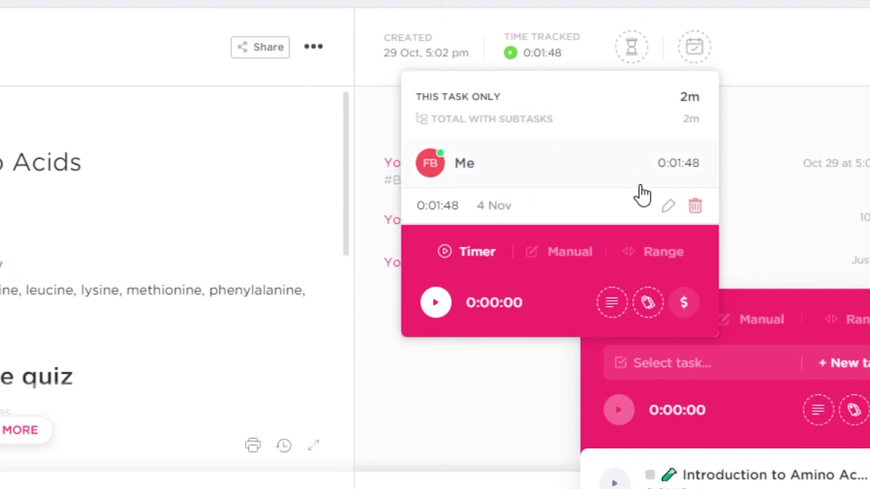
Step: Open the 0:01:48 session from 4 Nov for editing, then close the time popups
click(669, 207)
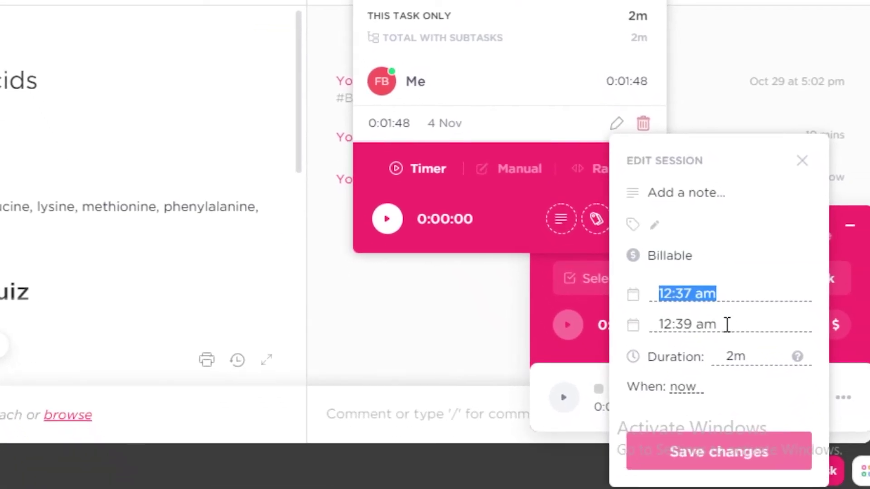
click(721, 25)
click(721, 25)
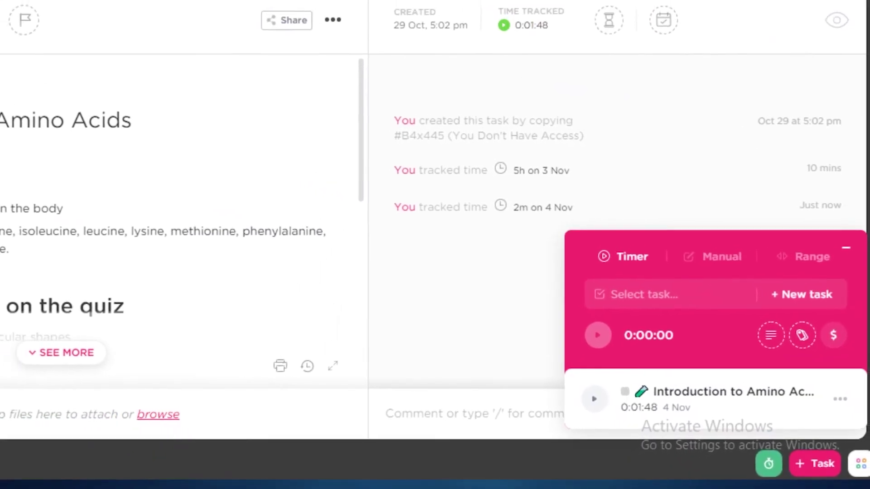